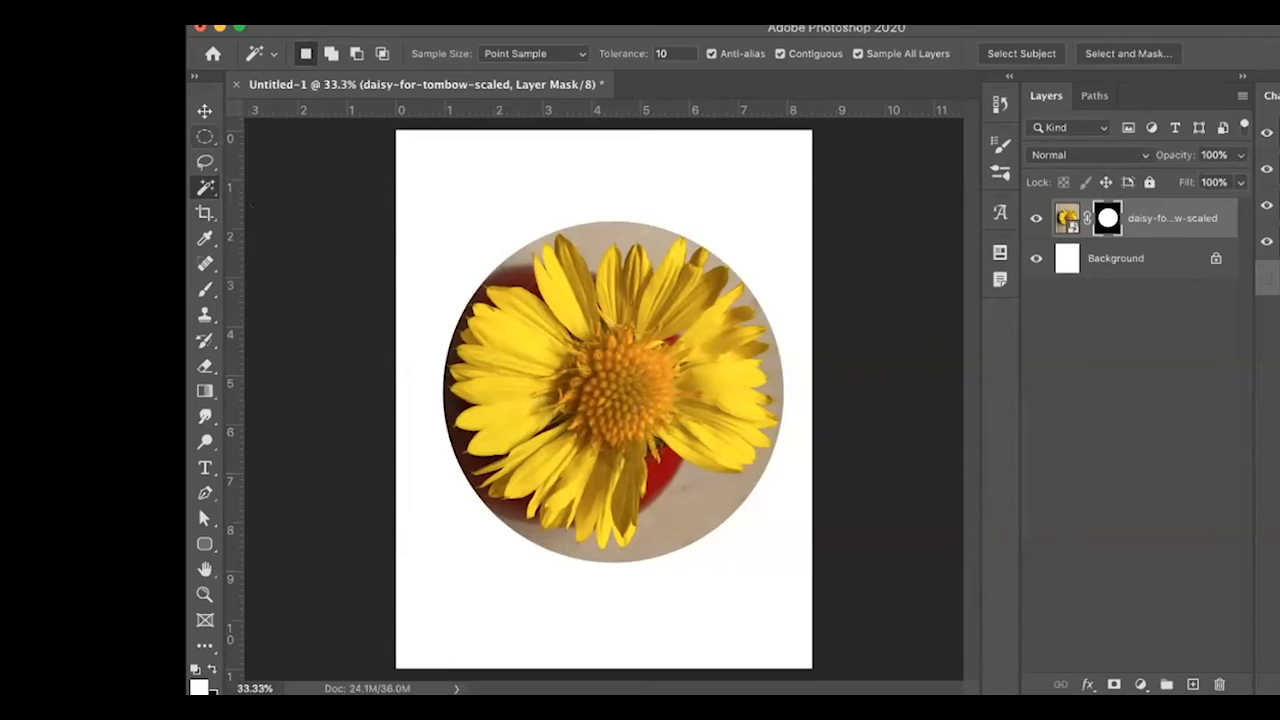
# Choose the Brush tool with the Hard Round tip from the General Brushes set
pyautogui.click(206, 290)
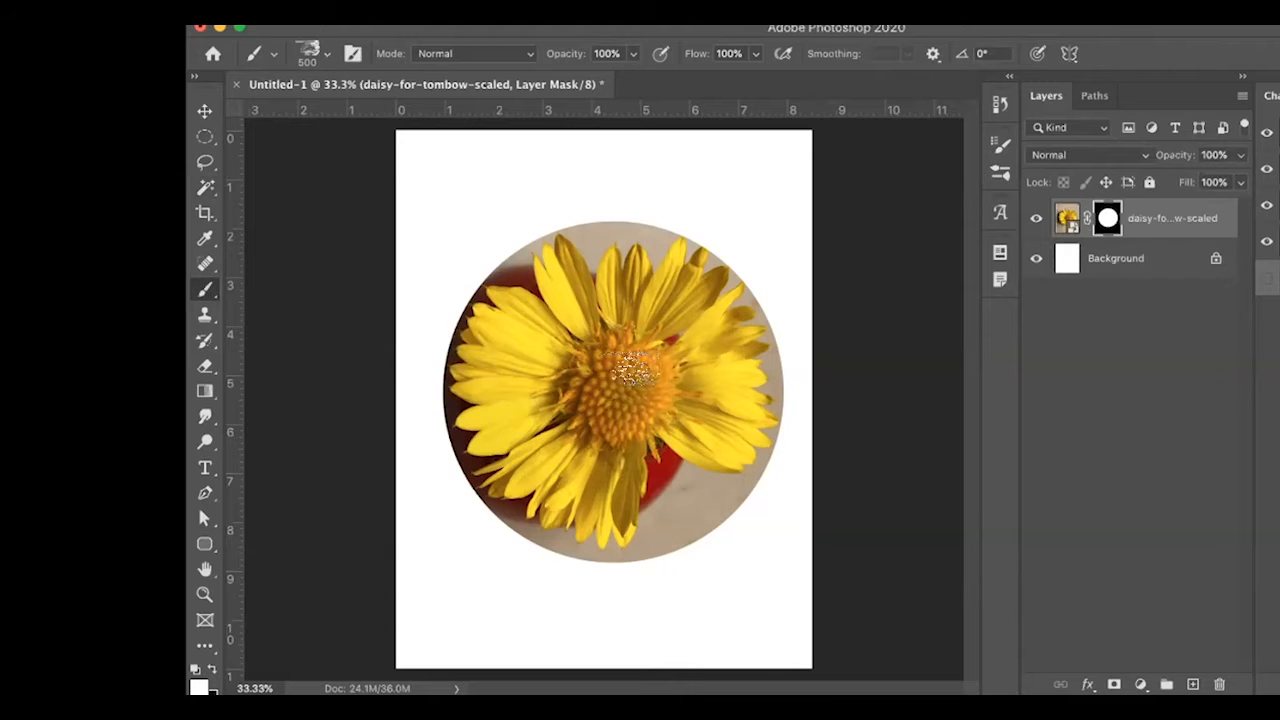
pyautogui.click(330, 54)
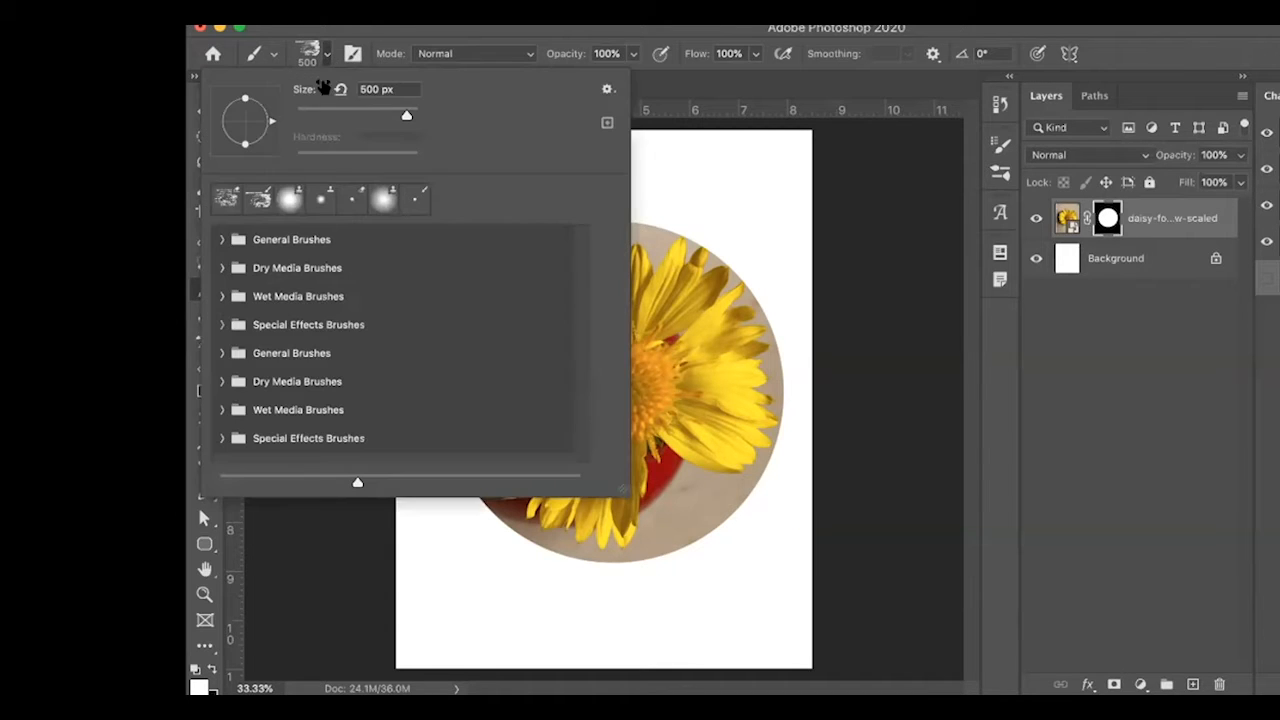
pyautogui.click(275, 54)
pyautogui.click(273, 55)
pyautogui.click(273, 55)
pyautogui.click(273, 55)
pyautogui.click(326, 54)
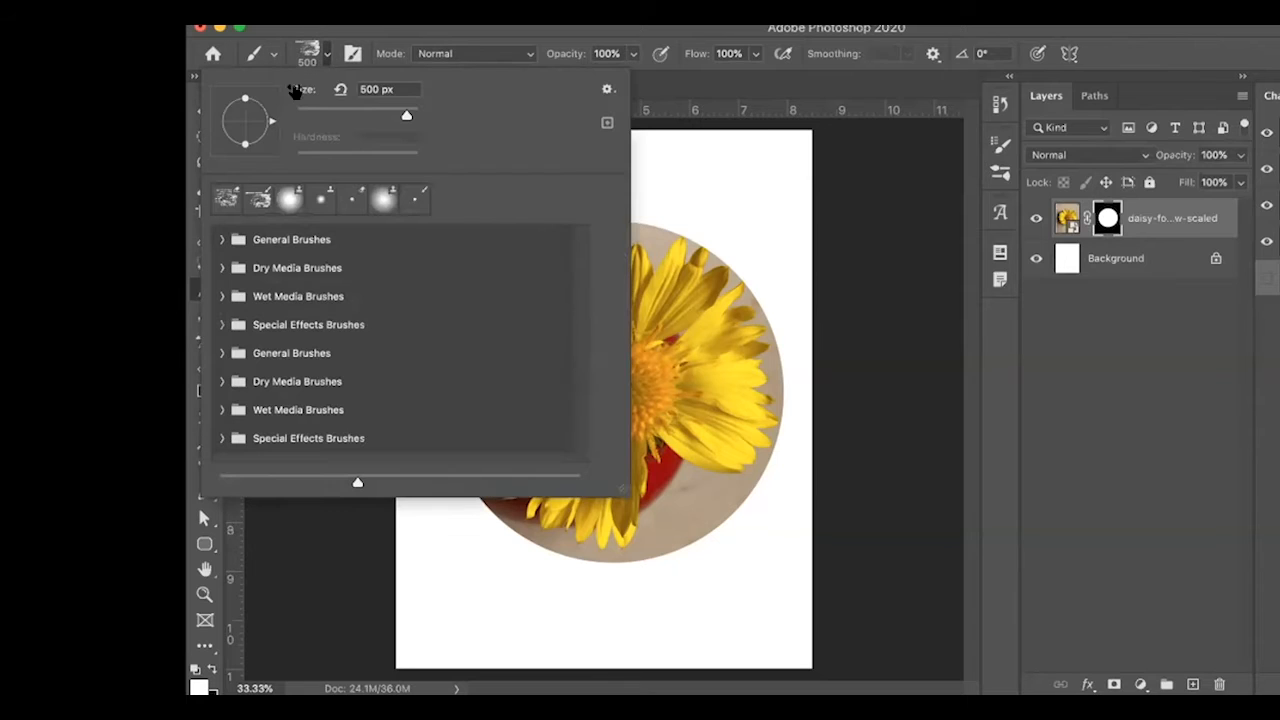
pyautogui.click(223, 240)
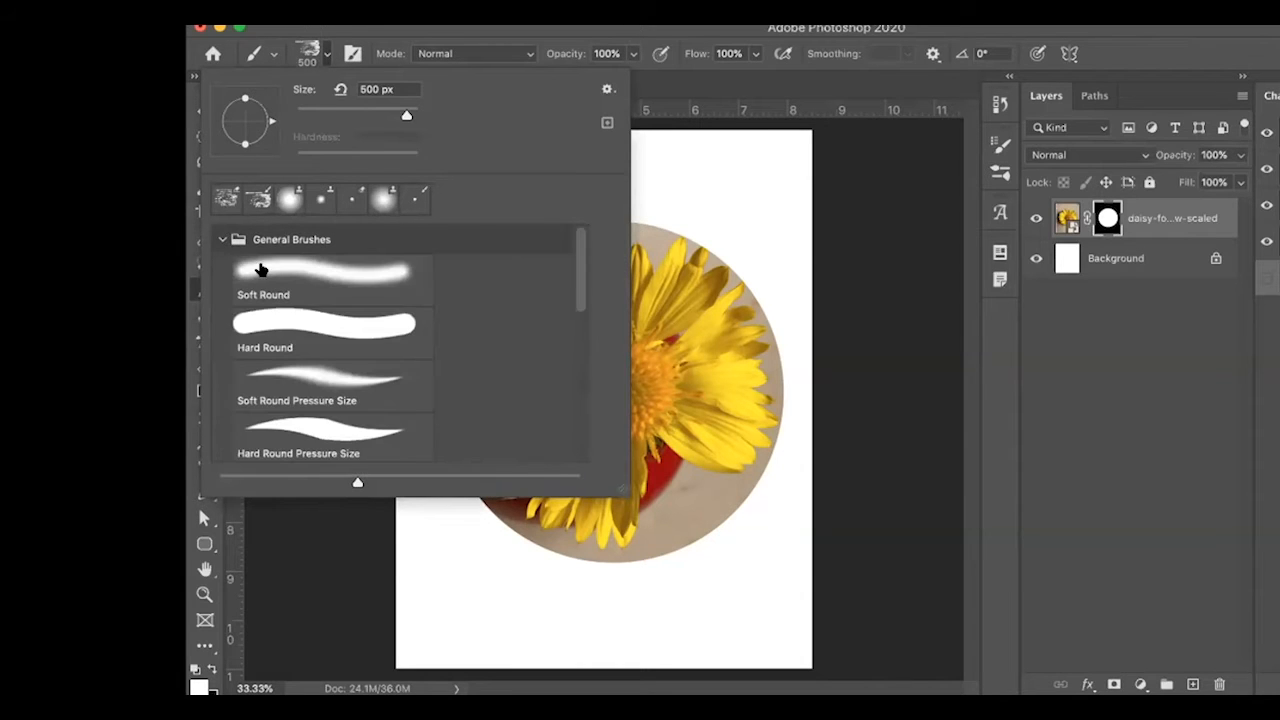
pyautogui.click(276, 282)
pyautogui.click(283, 325)
pyautogui.click(270, 30)
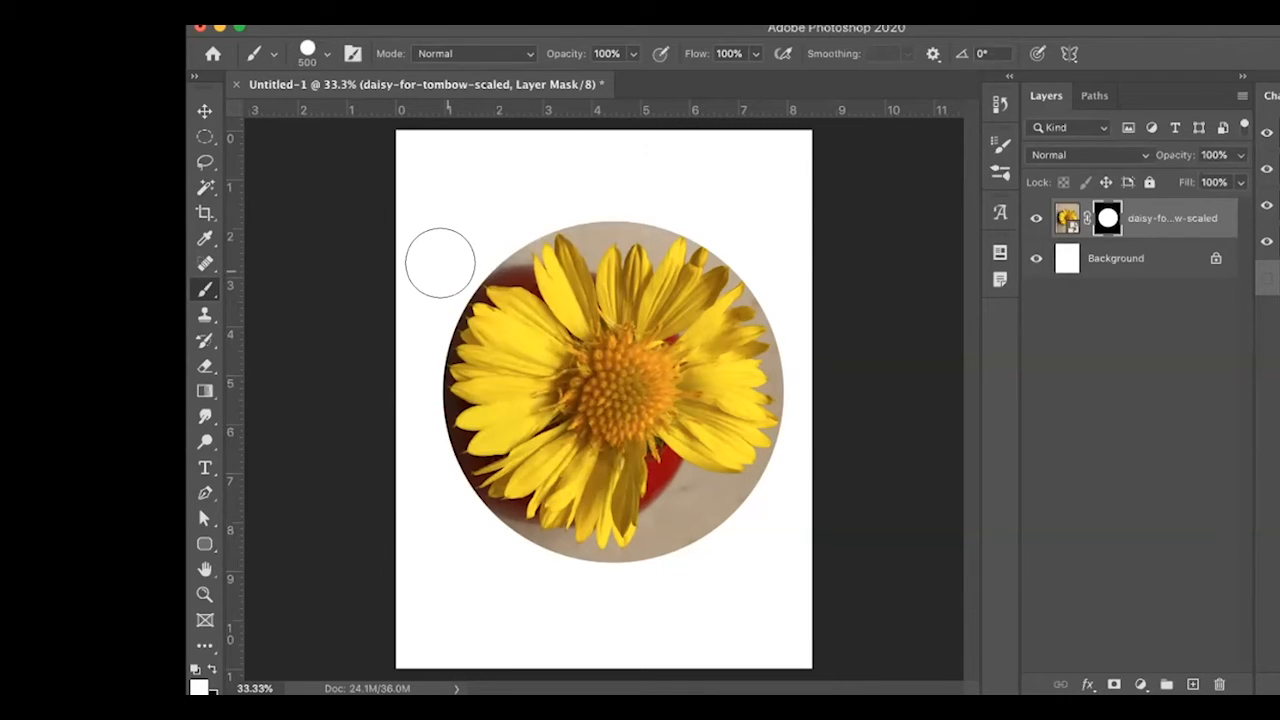
# With the Lasso tool, select the background beside the upper-left petals, following the petal edges closely
pyautogui.click(199, 139)
pyautogui.click(204, 161)
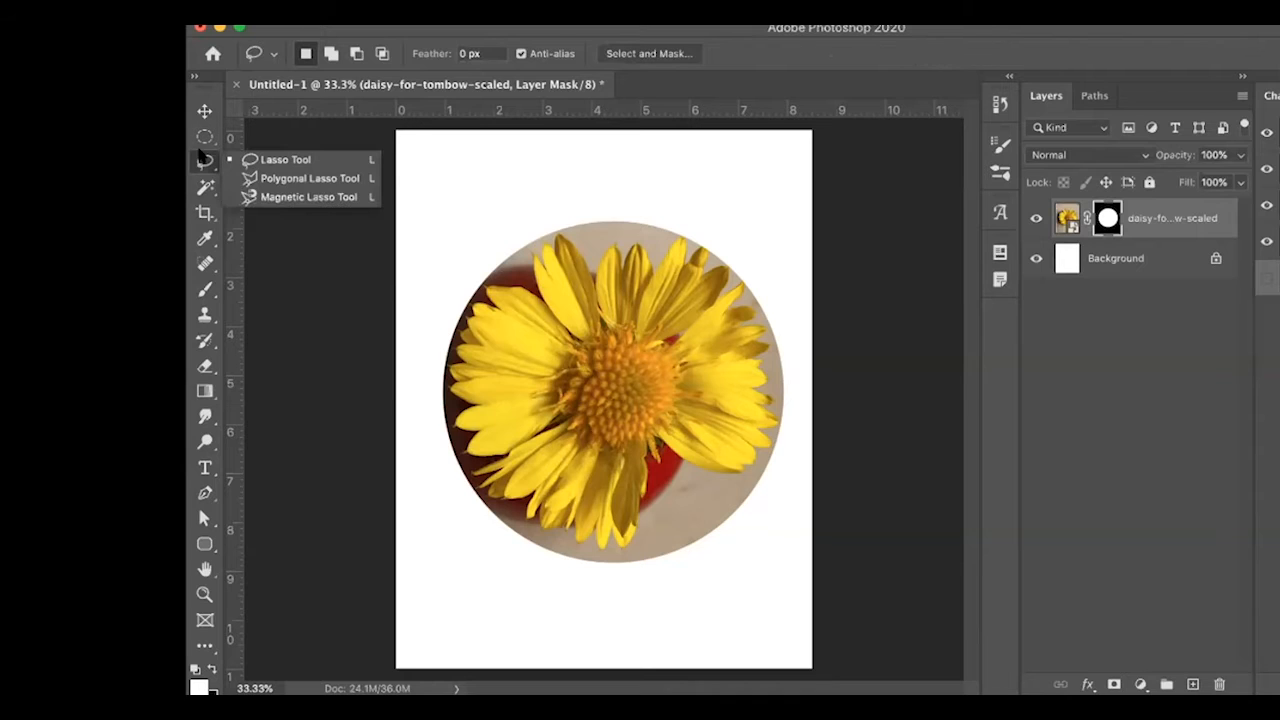
pyautogui.click(284, 163)
pyautogui.moveTo(566, 232)
pyautogui.mouseDown()
pyautogui.moveTo(531, 260)
pyautogui.moveTo(542, 292)
pyautogui.moveTo(482, 288)
pyautogui.moveTo(491, 306)
pyautogui.moveTo(474, 309)
pyautogui.moveTo(464, 347)
pyautogui.moveTo(450, 345)
pyautogui.moveTo(464, 364)
pyautogui.moveTo(435, 363)
pyautogui.moveTo(412, 292)
pyautogui.moveTo(435, 224)
pyautogui.moveTo(531, 196)
pyautogui.moveTo(578, 232)
pyautogui.mouseUp()
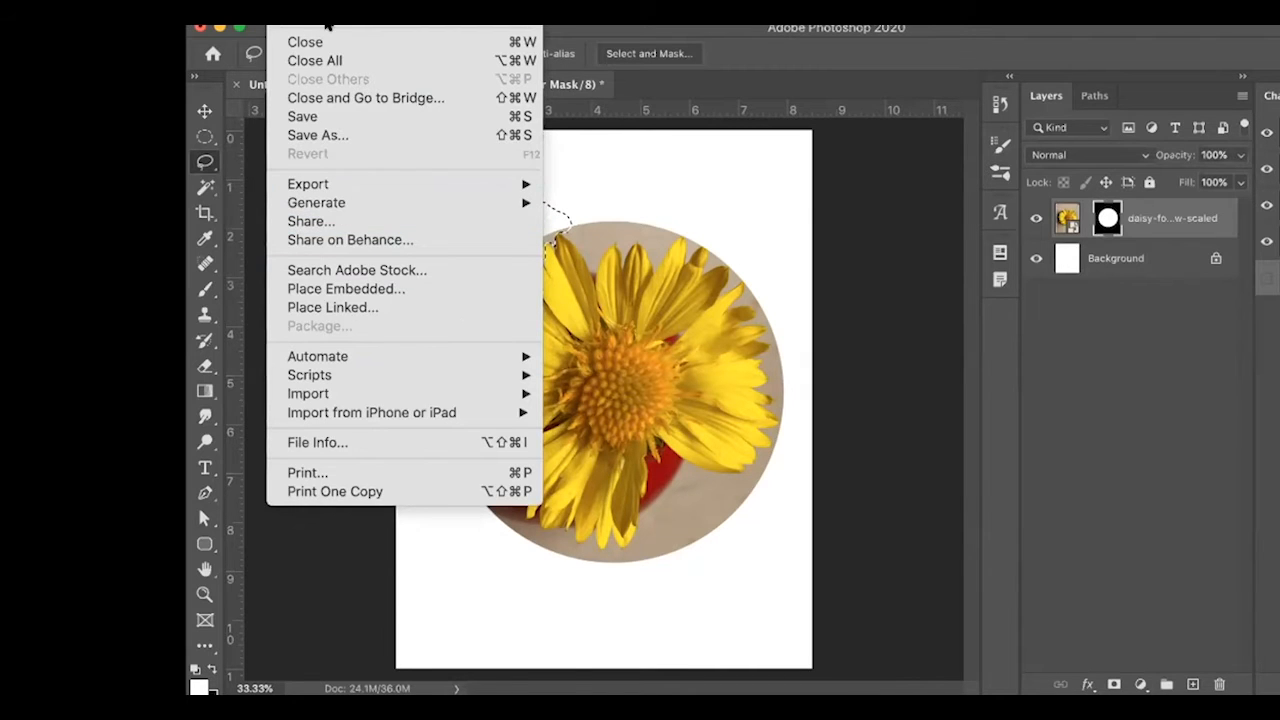
# Fill the selected area of the layer mask with black to hide the background there, and deselect
pyautogui.moveTo(332, 24)
pyautogui.click(572, 226)
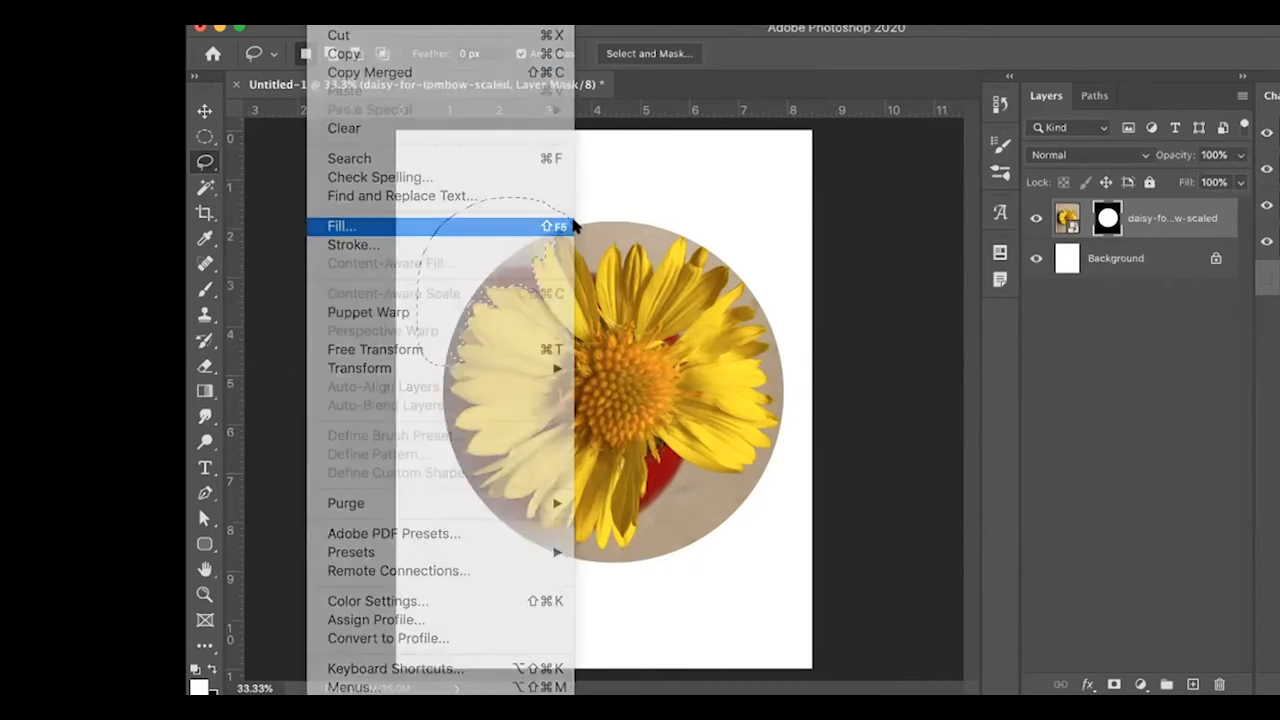
pyautogui.moveTo(1248, 136); pyautogui.dragTo(846, 112)
pyautogui.click(1090, 147)
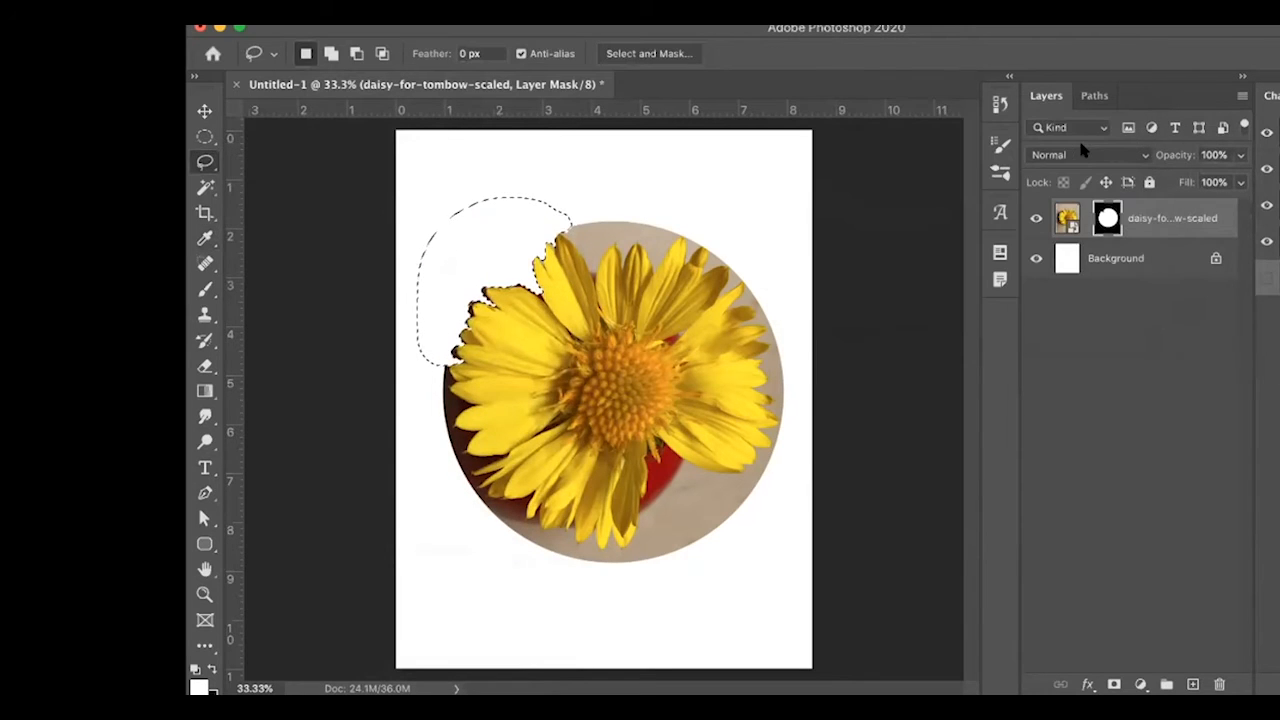
pyautogui.click(645, 258)
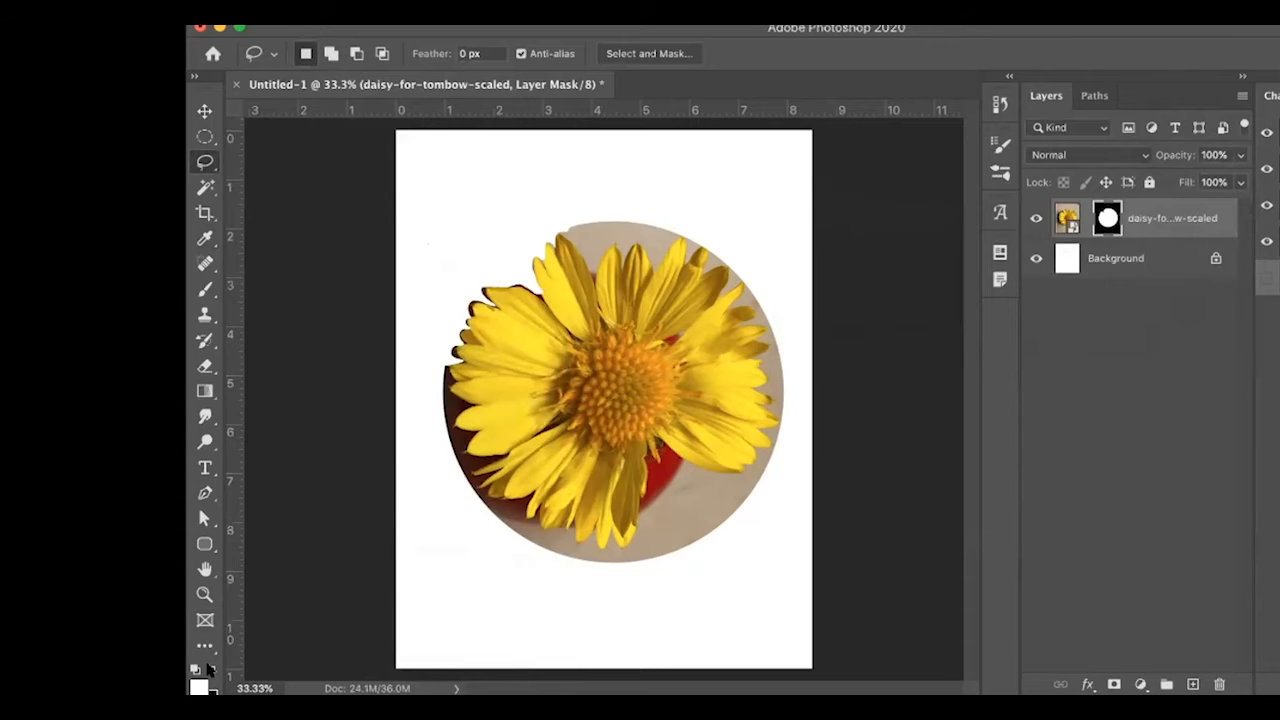
# Paint black on the layer mask with a 125 px brush around the flower to hide the remaining outer background
pyautogui.click(205, 289)
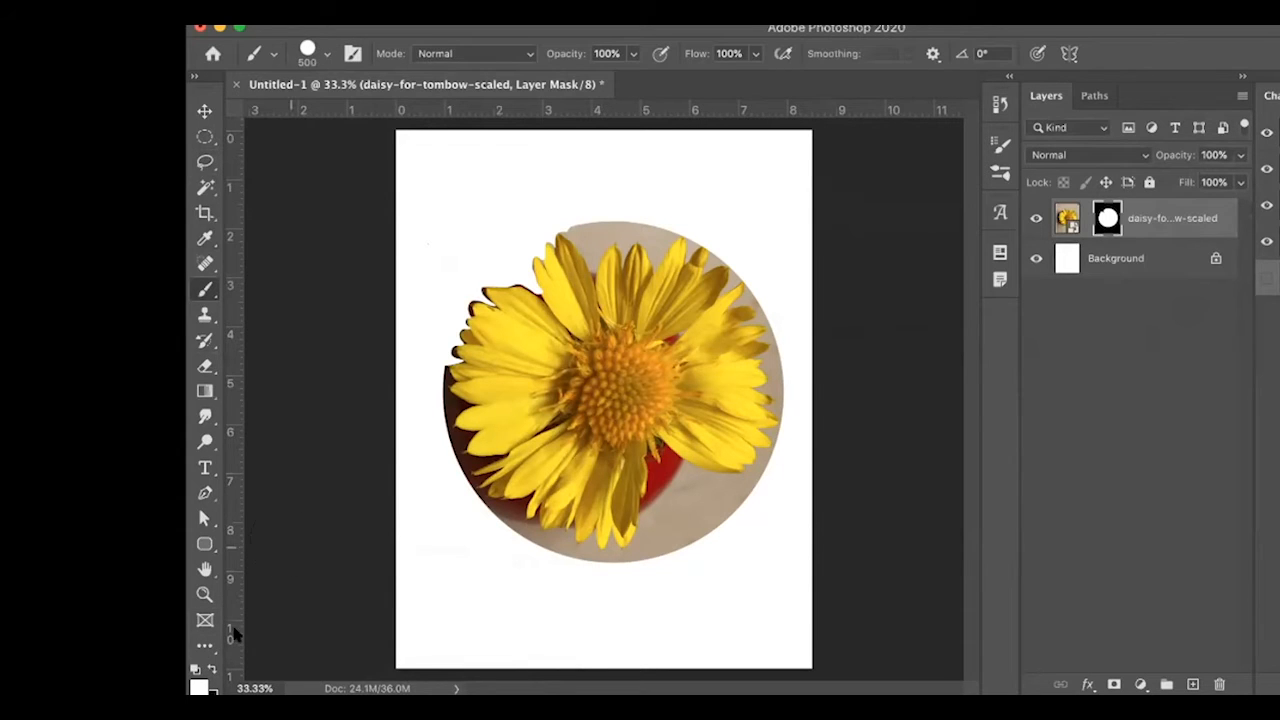
pyautogui.click(208, 668)
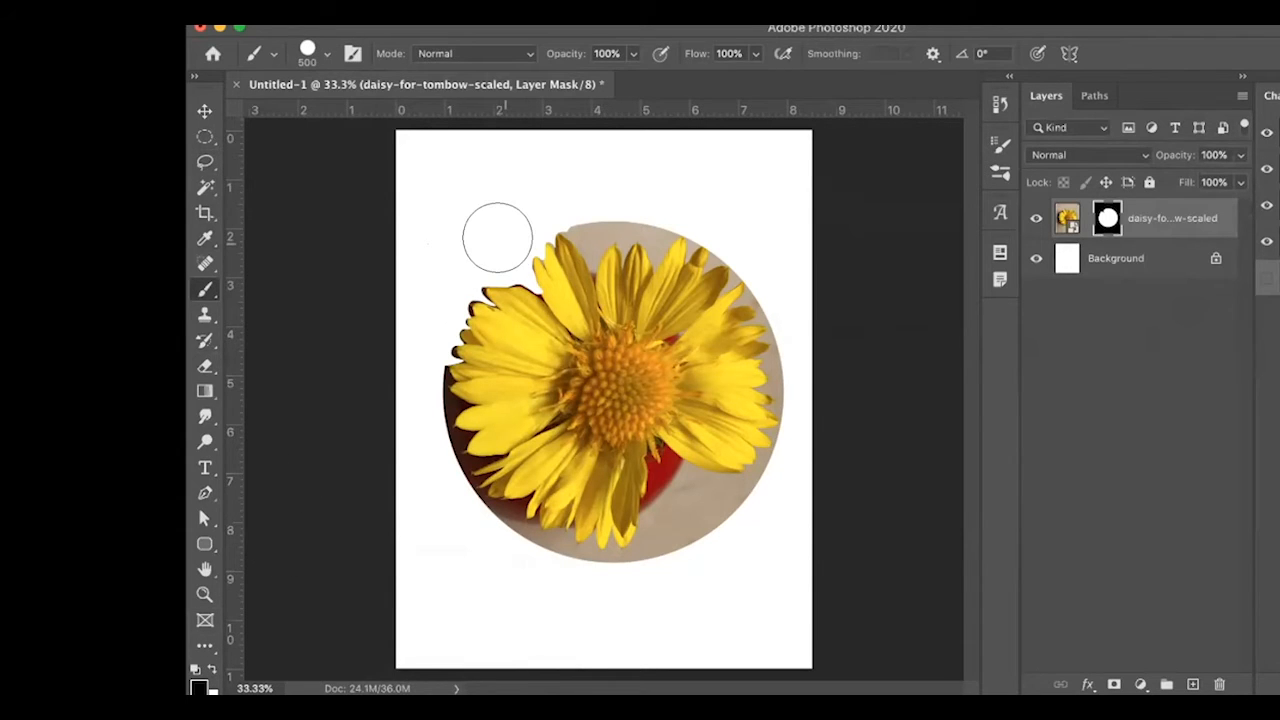
pyautogui.press('[')
pyautogui.press('[')
pyautogui.press('[')
pyautogui.press('[')
pyautogui.press('[')
pyautogui.press('[')
pyautogui.press('[')
pyautogui.press('[')
pyautogui.press('[')
pyautogui.press('[')
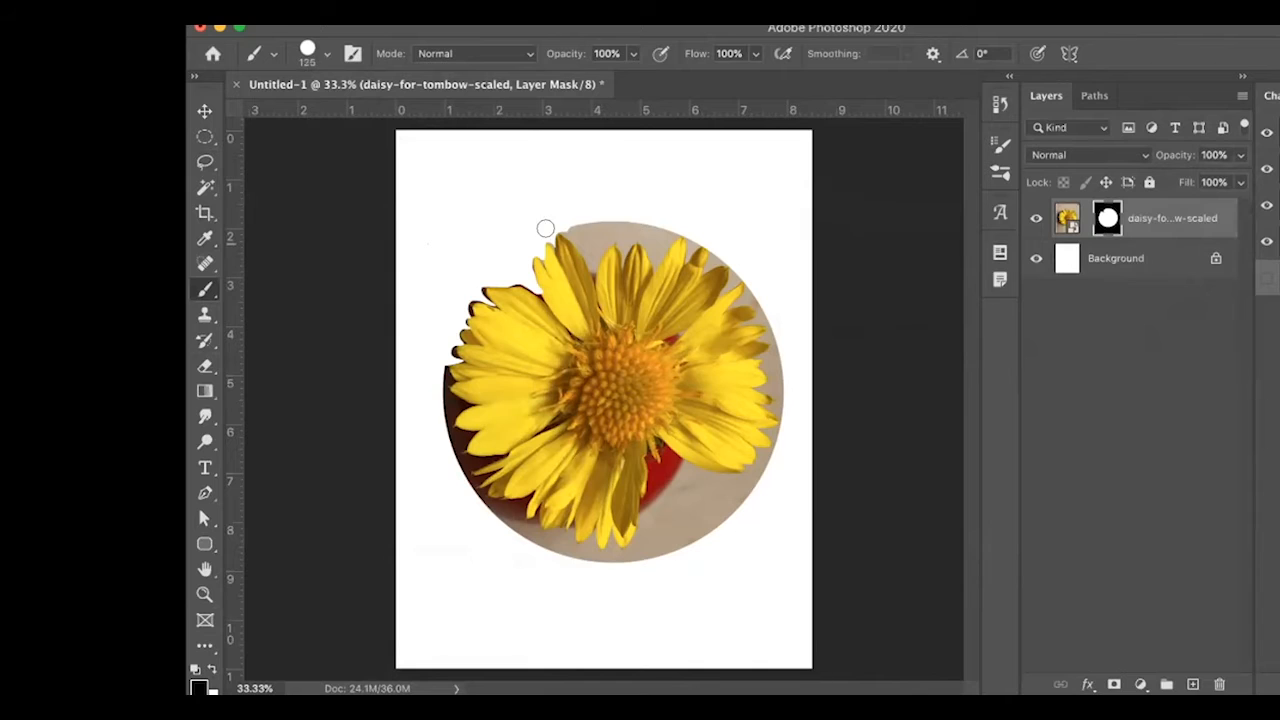
pyautogui.moveTo(569, 214)
pyautogui.mouseDown()
pyautogui.moveTo(609, 220)
pyautogui.moveTo(596, 243)
pyautogui.moveTo(621, 216)
pyautogui.moveTo(620, 233)
pyautogui.moveTo(640, 223)
pyautogui.moveTo(651, 245)
pyautogui.moveTo(672, 221)
pyautogui.moveTo(714, 232)
pyautogui.moveTo(734, 277)
pyautogui.moveTo(763, 296)
pyautogui.moveTo(780, 417)
pyautogui.moveTo(761, 478)
pyautogui.moveTo(676, 470)
pyautogui.moveTo(664, 496)
pyautogui.moveTo(656, 481)
pyautogui.moveTo(640, 550)
pyautogui.moveTo(689, 503)
pyautogui.moveTo(707, 542)
pyautogui.moveTo(719, 505)
pyautogui.moveTo(667, 559)
pyautogui.moveTo(632, 547)
pyautogui.moveTo(586, 556)
pyautogui.moveTo(513, 532)
pyautogui.moveTo(507, 510)
pyautogui.moveTo(466, 500)
pyautogui.moveTo(436, 372)
pyautogui.mouseUp()
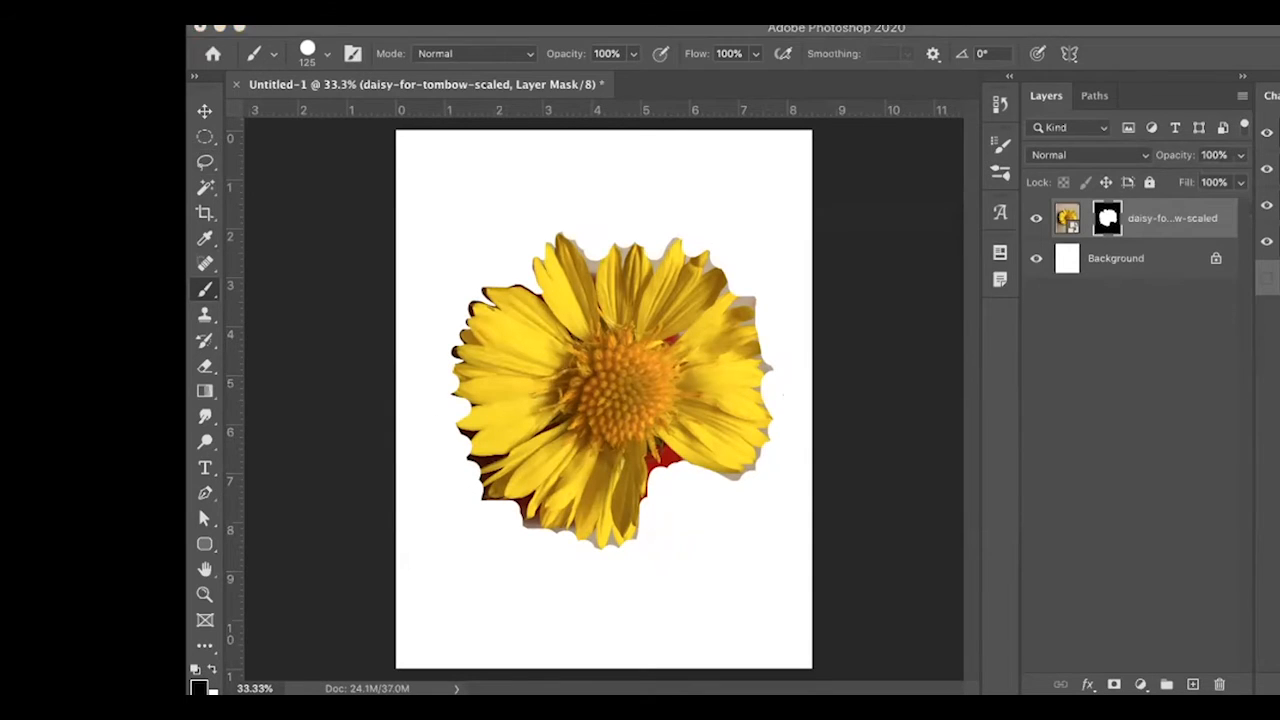
# Paint white on the layer mask with a 45 px brush to restore cut-off petal tips on the flower's right and left edges
pyautogui.click(199, 644)
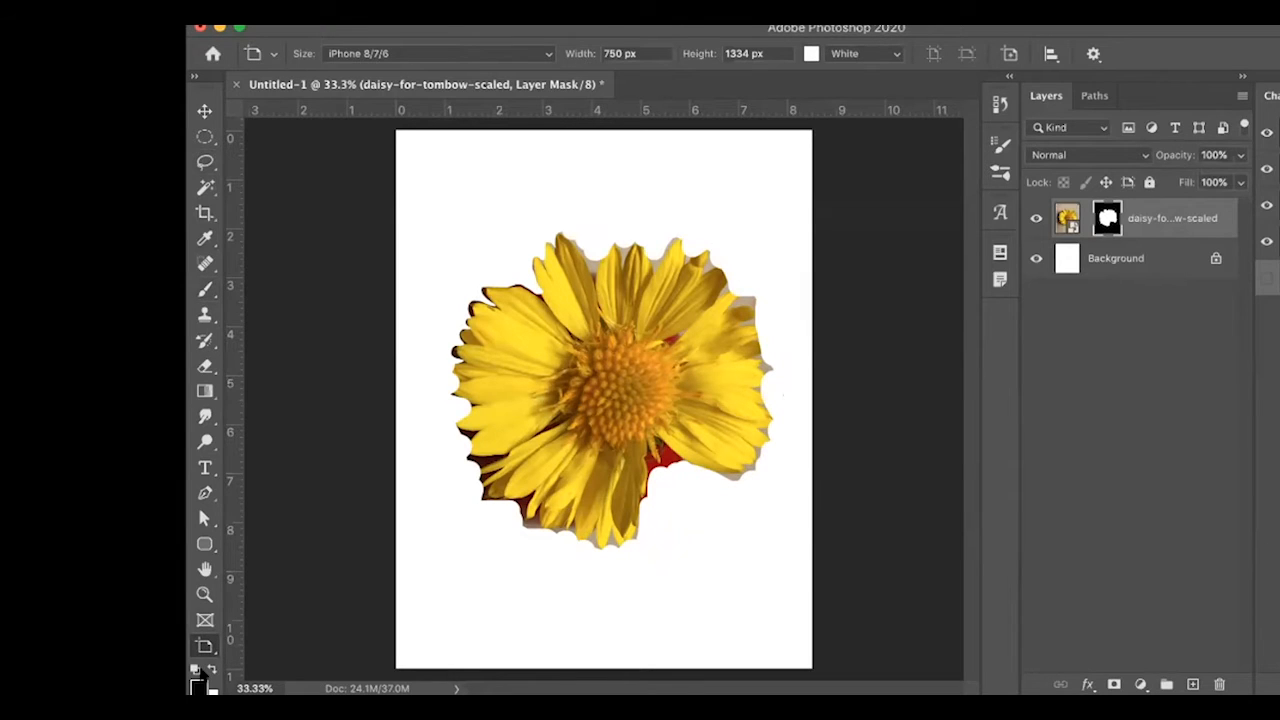
pyautogui.click(211, 671)
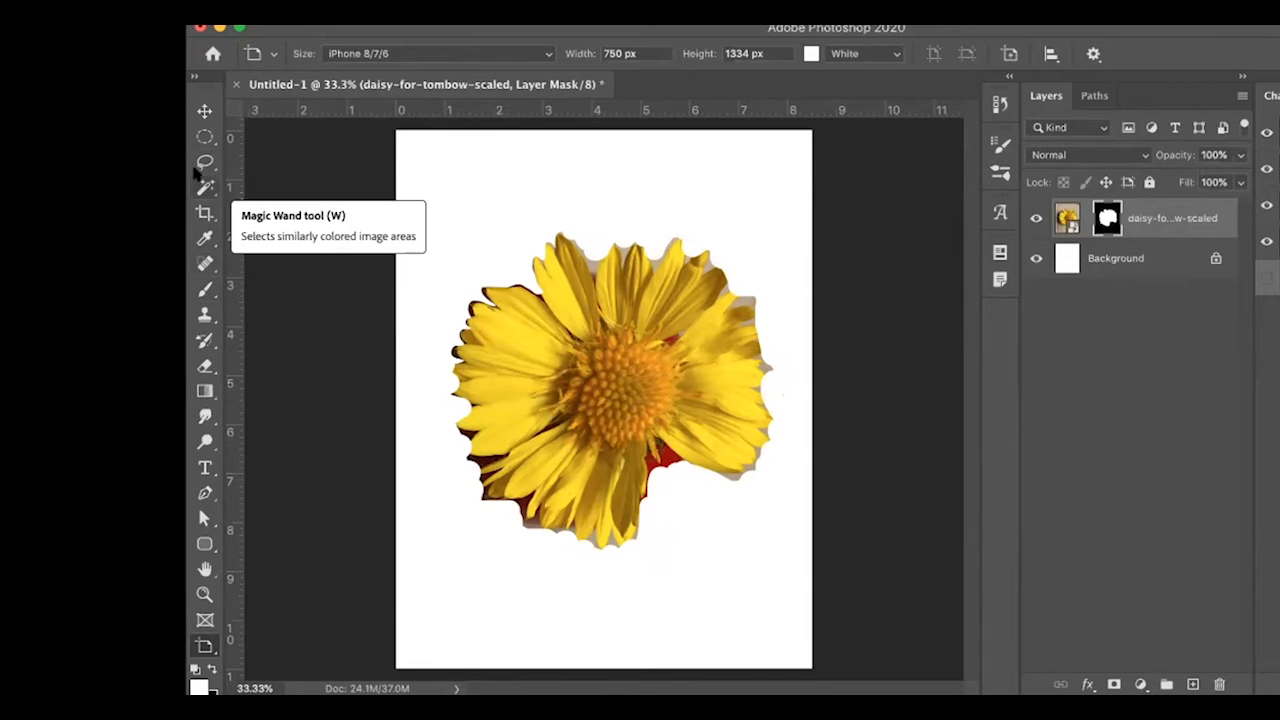
pyautogui.click(205, 289)
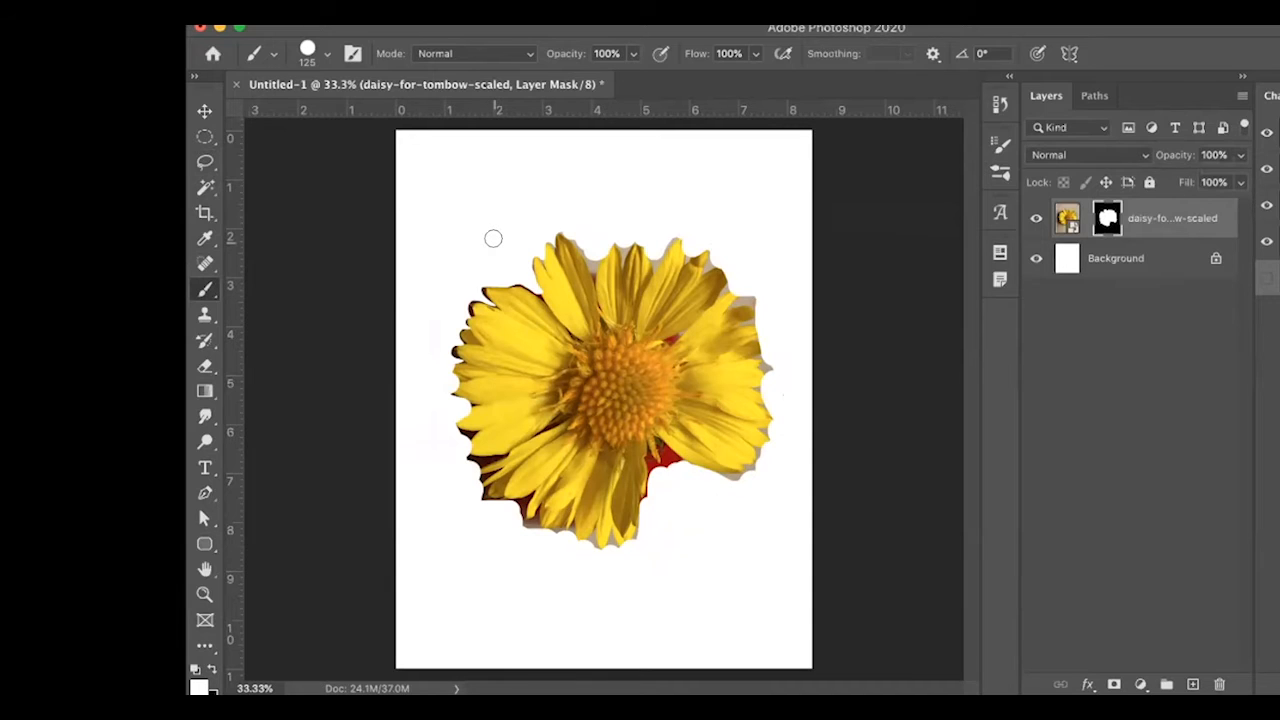
pyautogui.press(']')
pyautogui.press(']')
pyautogui.press(']')
pyautogui.press(']')
pyautogui.press(']')
pyautogui.press(']')
pyautogui.press(']')
pyautogui.press(']')
pyautogui.press(']')
pyautogui.press(']')
pyautogui.press(']')
pyautogui.press(']')
pyautogui.press(']')
pyautogui.press(']')
pyautogui.press(']')
pyautogui.press('[')
pyautogui.press('[')
pyautogui.press('[')
pyautogui.press('[')
pyautogui.press('[')
pyautogui.press('[')
pyautogui.press('[')
pyautogui.press('[')
pyautogui.press('[')
pyautogui.press('[')
pyautogui.press('[')
pyautogui.press('[')
pyautogui.press('[')
pyautogui.press('super+equal')
pyautogui.press('super+equal')
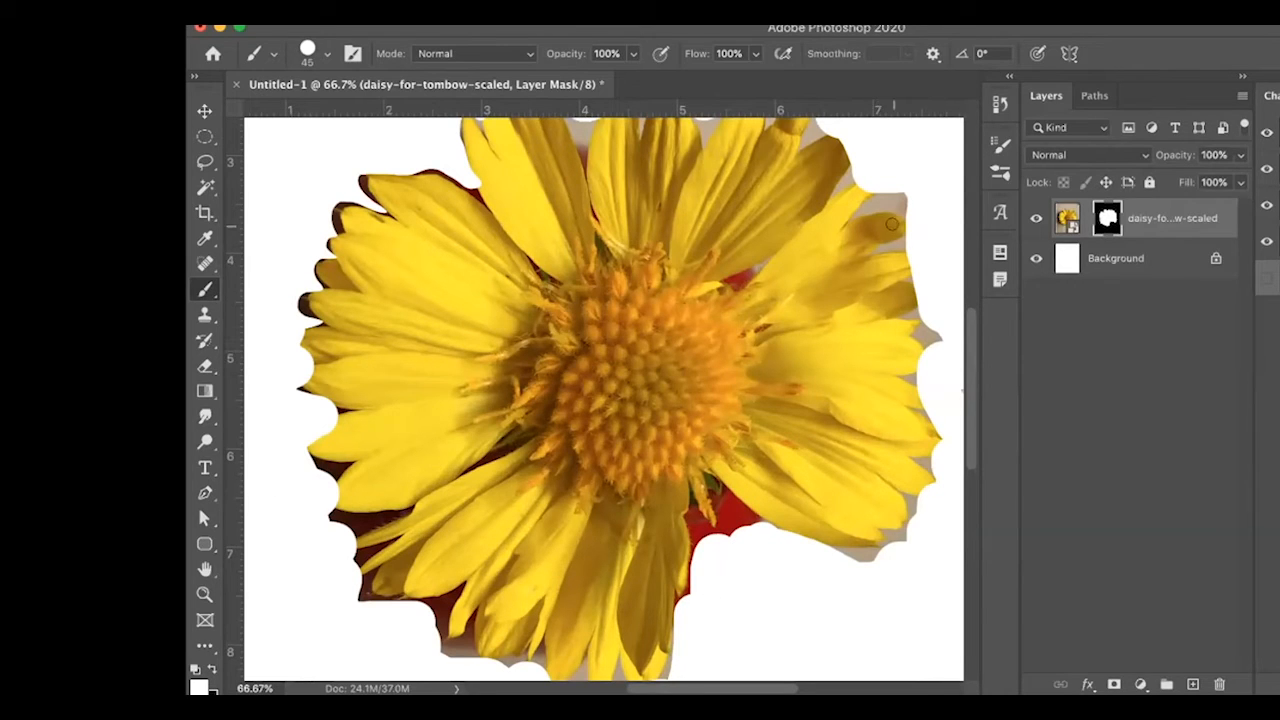
pyautogui.moveTo(902, 258)
pyautogui.mouseDown()
pyautogui.moveTo(916, 291)
pyautogui.moveTo(902, 305)
pyautogui.mouseUp()
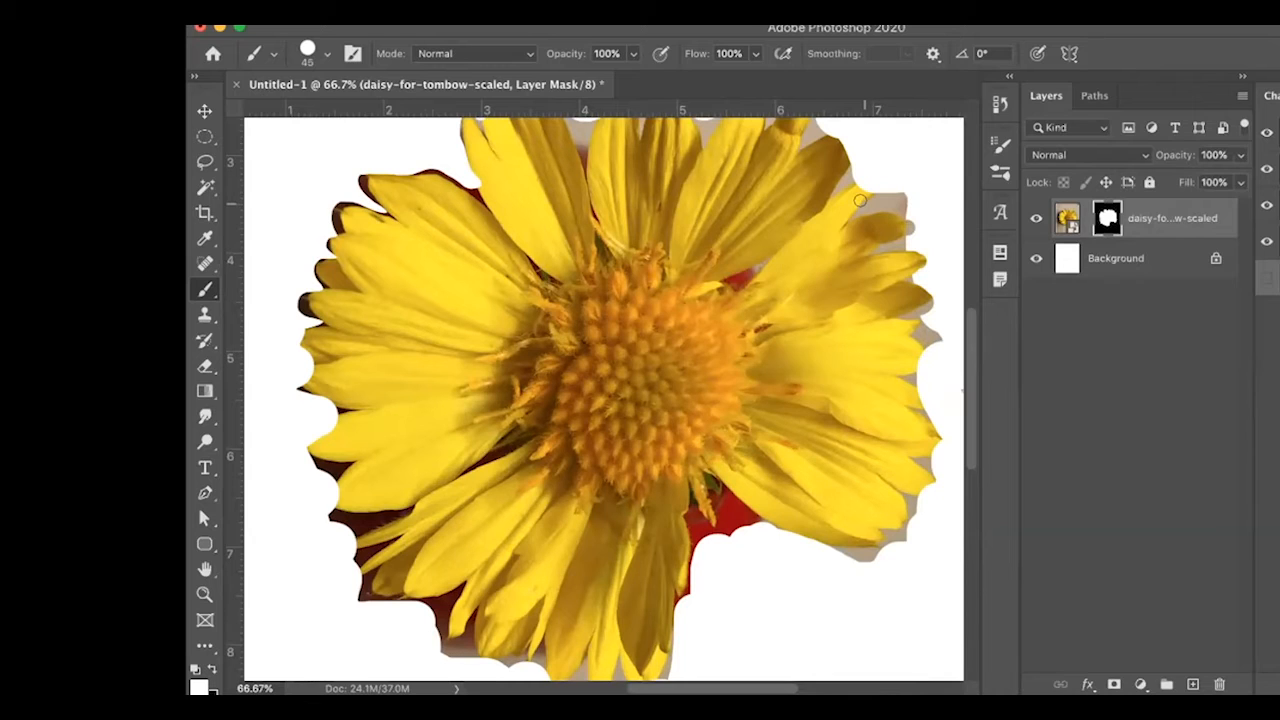
pyautogui.moveTo(843, 160)
pyautogui.mouseDown()
pyautogui.moveTo(818, 139)
pyautogui.moveTo(852, 126)
pyautogui.moveTo(835, 158)
pyautogui.moveTo(772, 200)
pyautogui.moveTo(857, 197)
pyautogui.moveTo(882, 162)
pyautogui.moveTo(858, 193)
pyautogui.mouseUp()
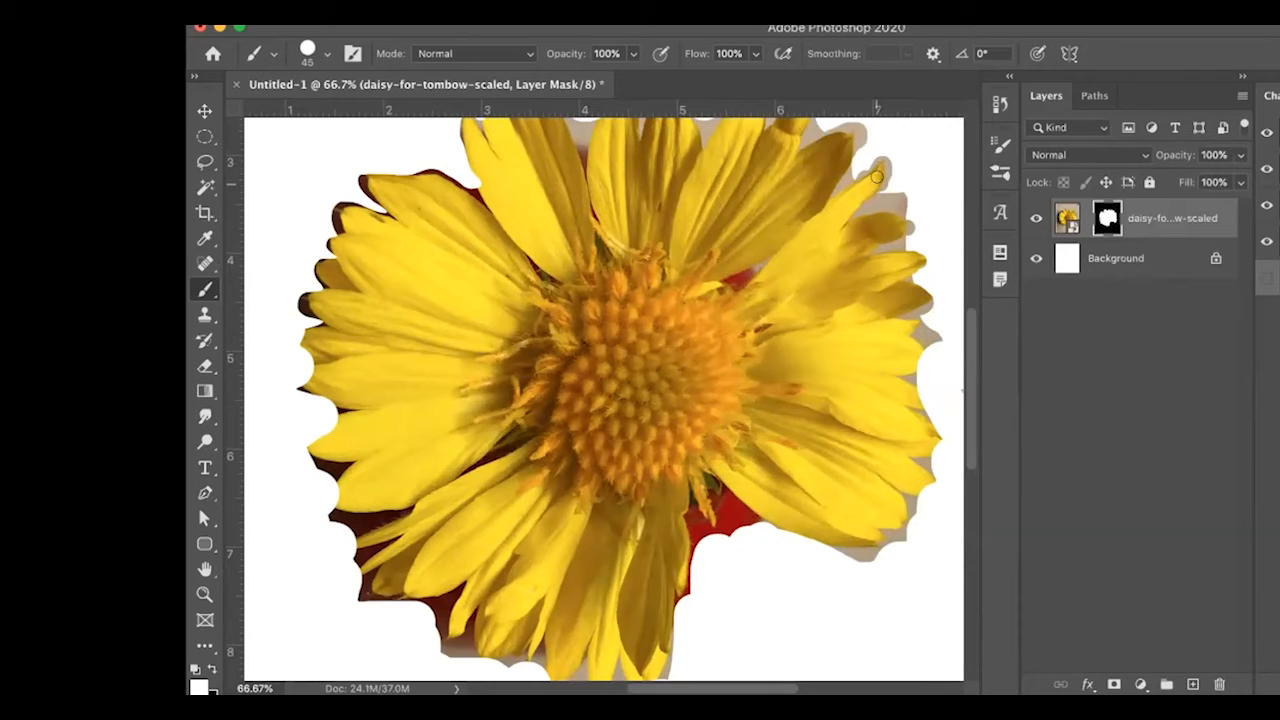
pyautogui.moveTo(904, 352)
pyautogui.mouseDown()
pyautogui.moveTo(907, 400)
pyautogui.moveTo(928, 401)
pyautogui.moveTo(912, 387)
pyautogui.moveTo(905, 418)
pyautogui.moveTo(937, 428)
pyautogui.moveTo(937, 439)
pyautogui.moveTo(917, 423)
pyautogui.moveTo(939, 445)
pyautogui.moveTo(922, 447)
pyautogui.moveTo(948, 438)
pyautogui.moveTo(899, 433)
pyautogui.moveTo(905, 466)
pyautogui.moveTo(929, 484)
pyautogui.moveTo(858, 460)
pyautogui.mouseUp()
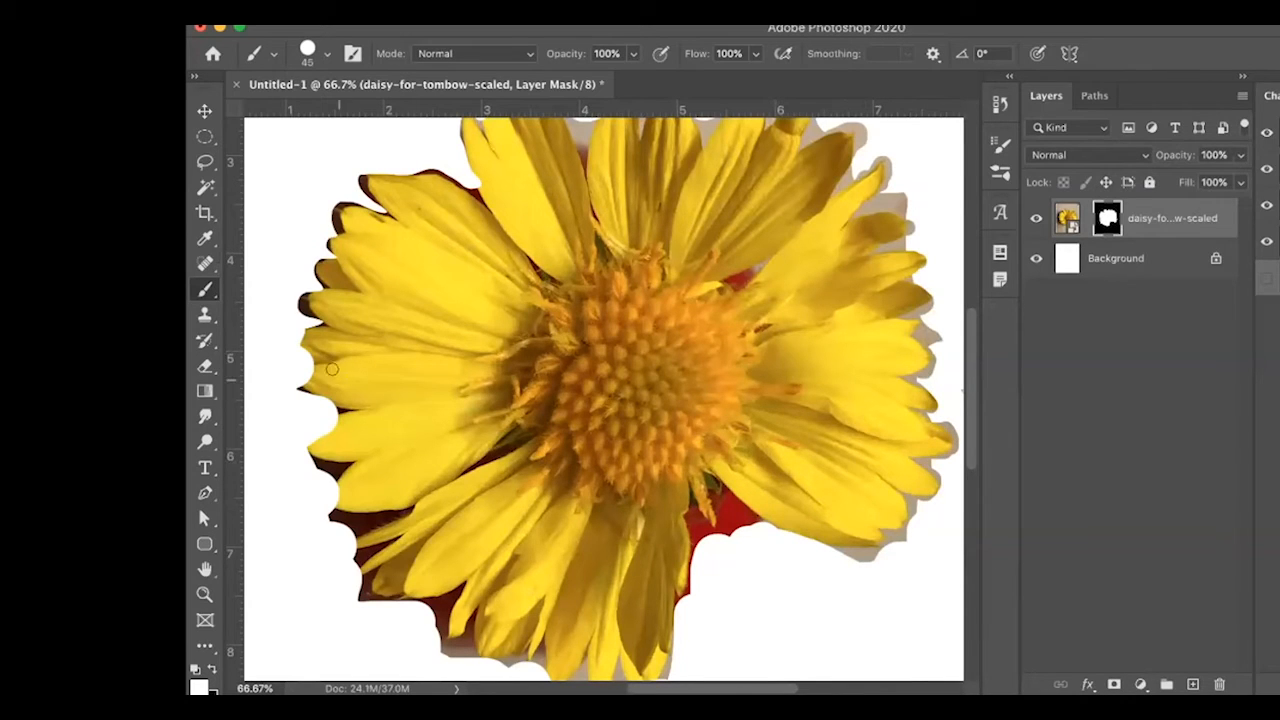
pyautogui.moveTo(316, 350)
pyautogui.mouseDown()
pyautogui.moveTo(290, 342)
pyautogui.moveTo(302, 330)
pyautogui.mouseUp()
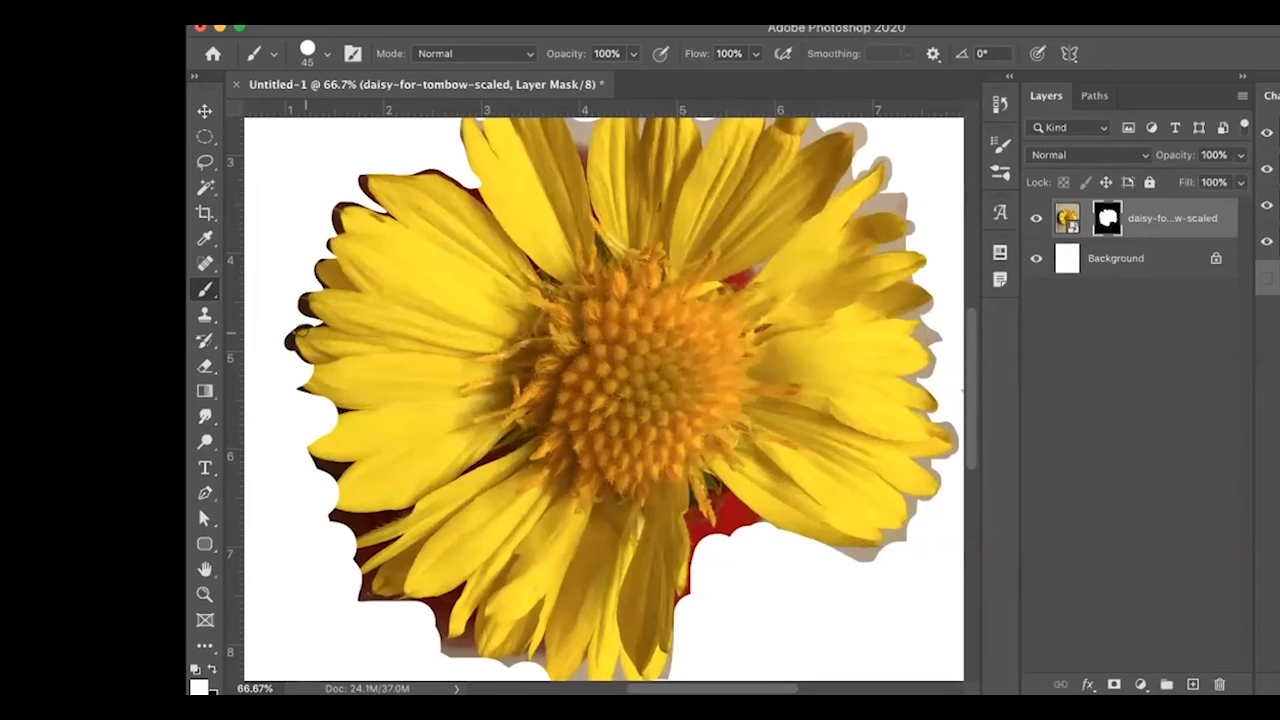
# Use the Quick Selection tool to select the red background wedge between the petals below the flower's centre
pyautogui.click(205, 137)
pyautogui.click(204, 164)
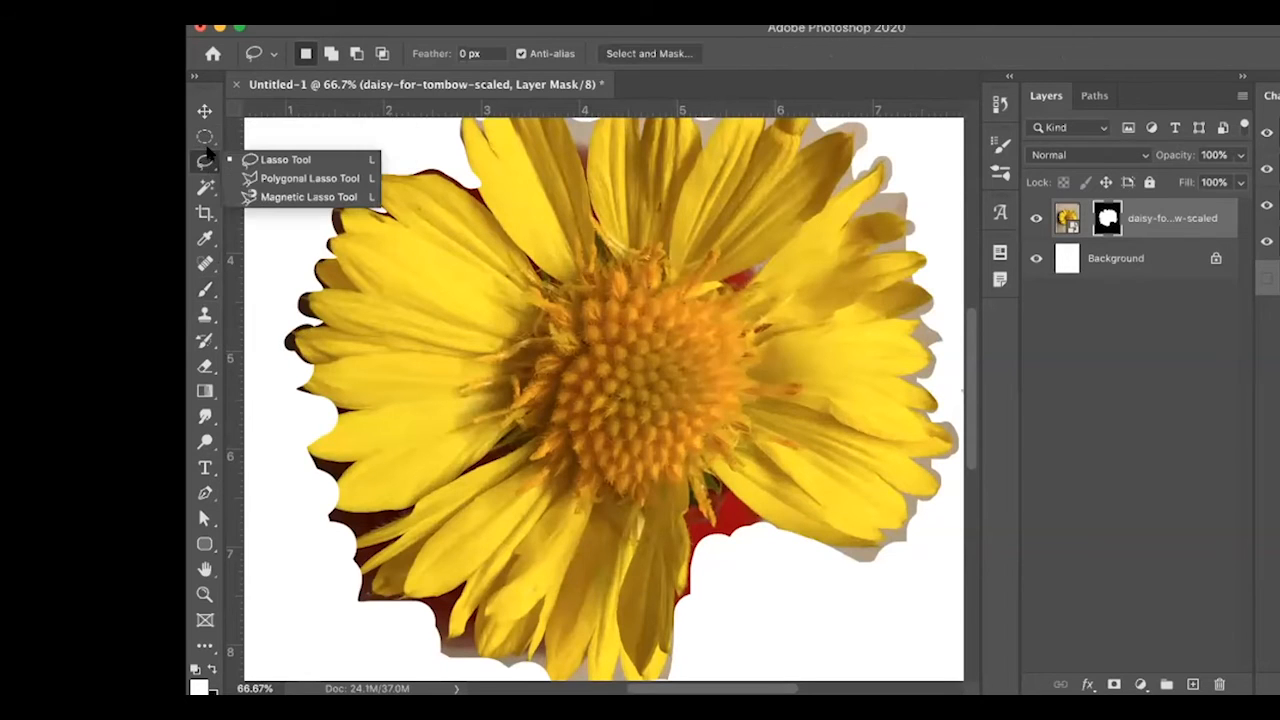
pyautogui.click(205, 187)
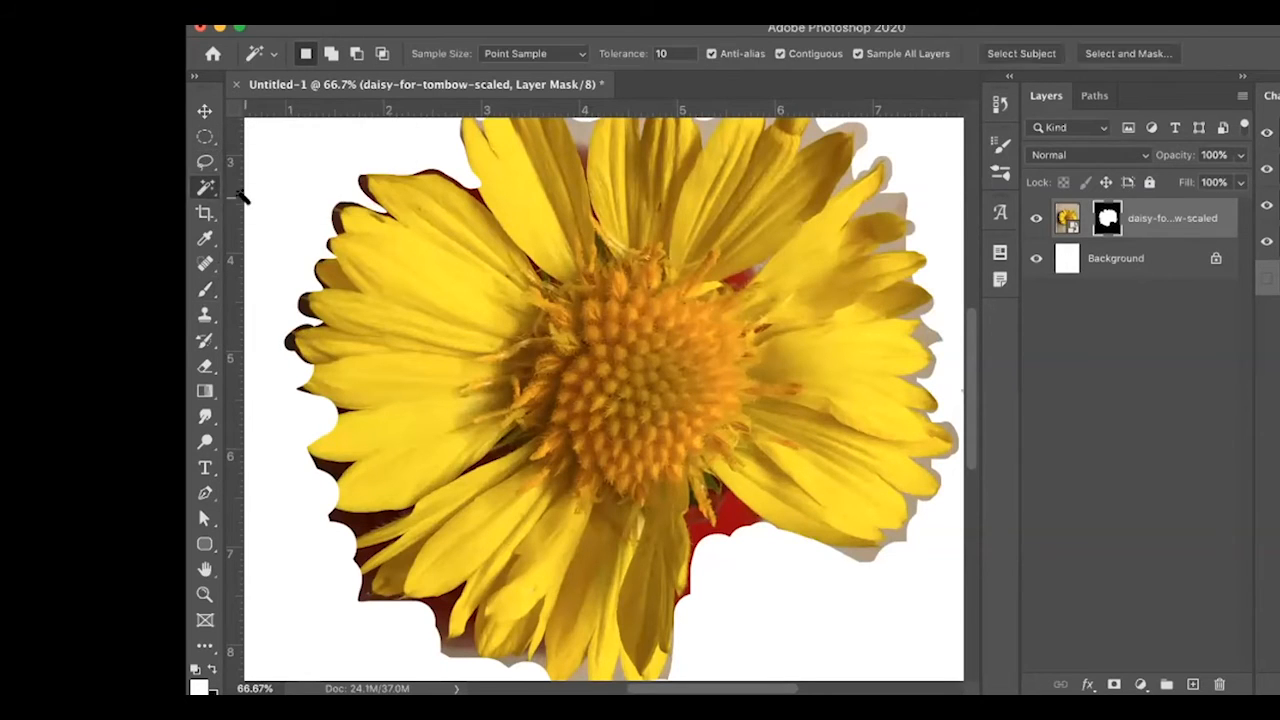
pyautogui.click(202, 187)
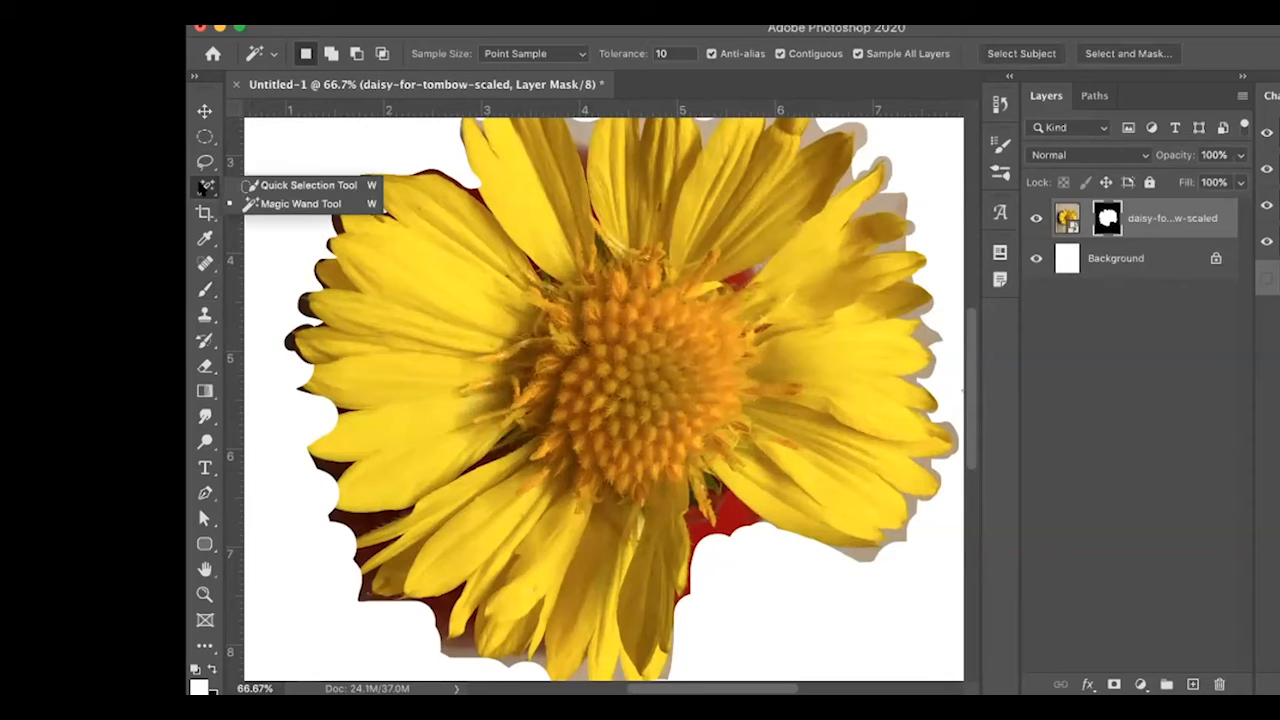
pyautogui.click(252, 186)
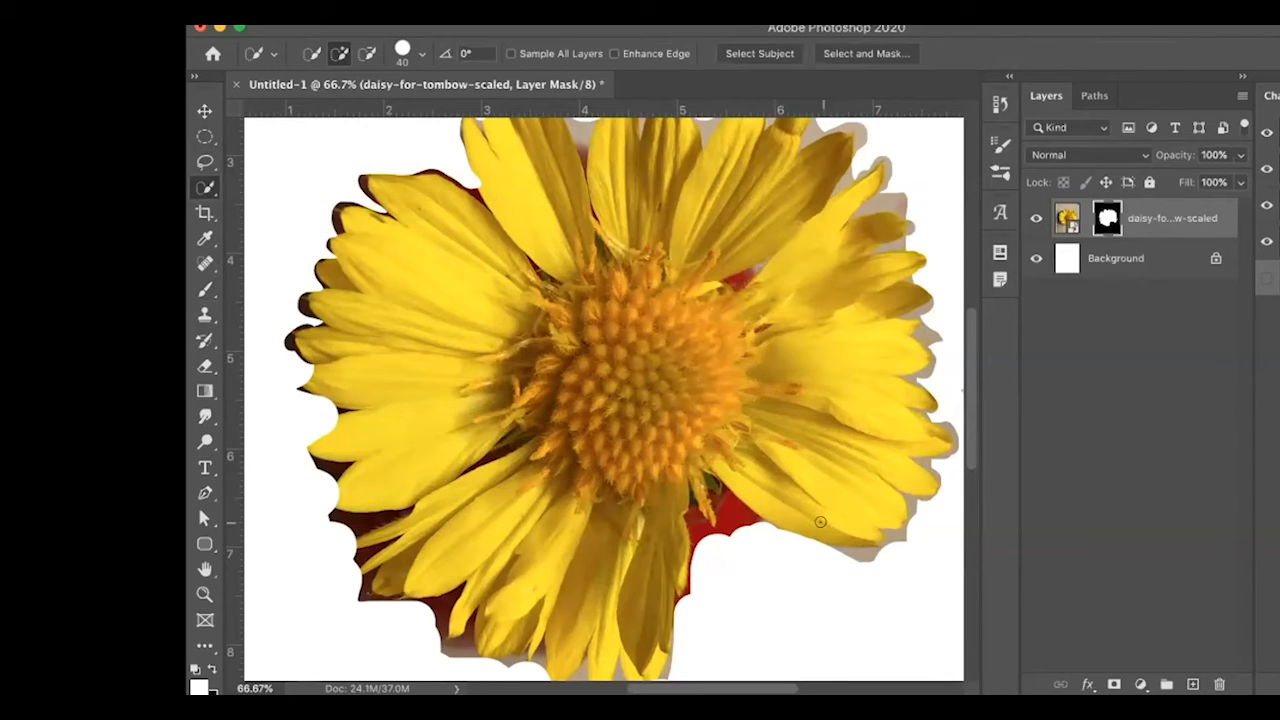
pyautogui.moveTo(727, 518)
pyautogui.mouseDown()
pyautogui.moveTo(742, 526)
pyautogui.moveTo(682, 605)
pyautogui.mouseUp()
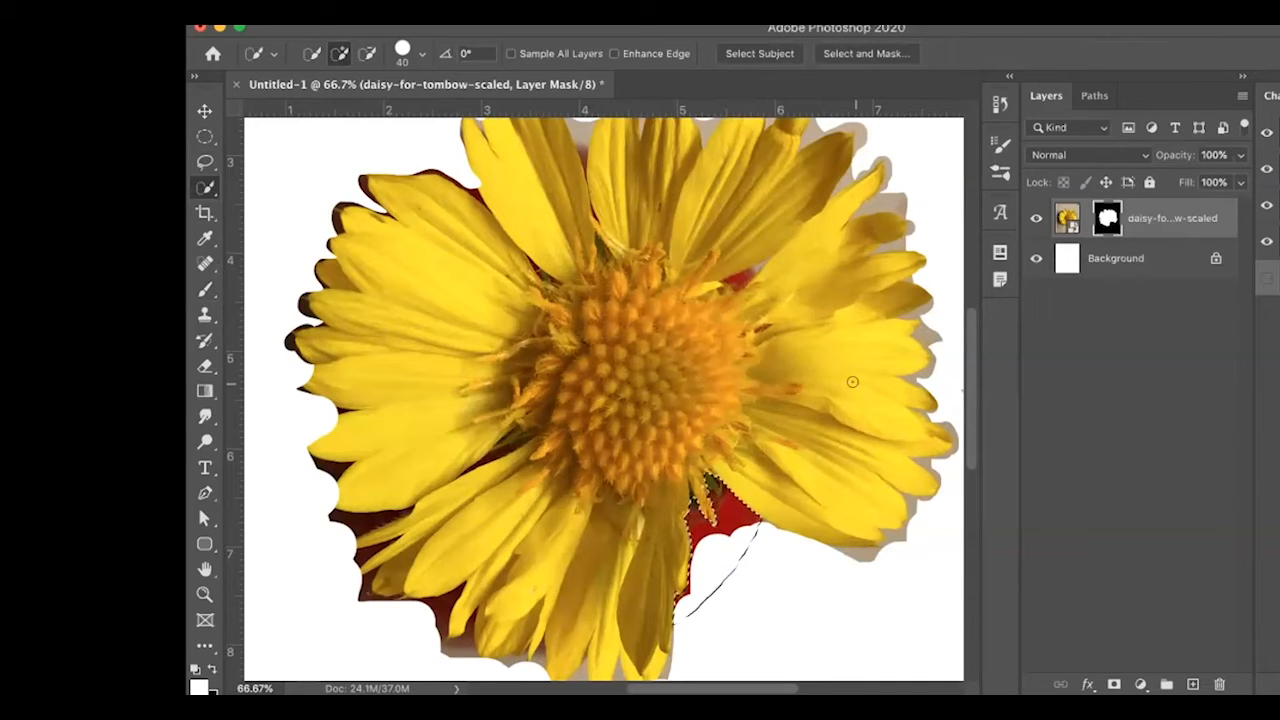
# Make black the foreground colour, fill the selected wedge on the layer mask to hide it, and deselect
pyautogui.click(211, 665)
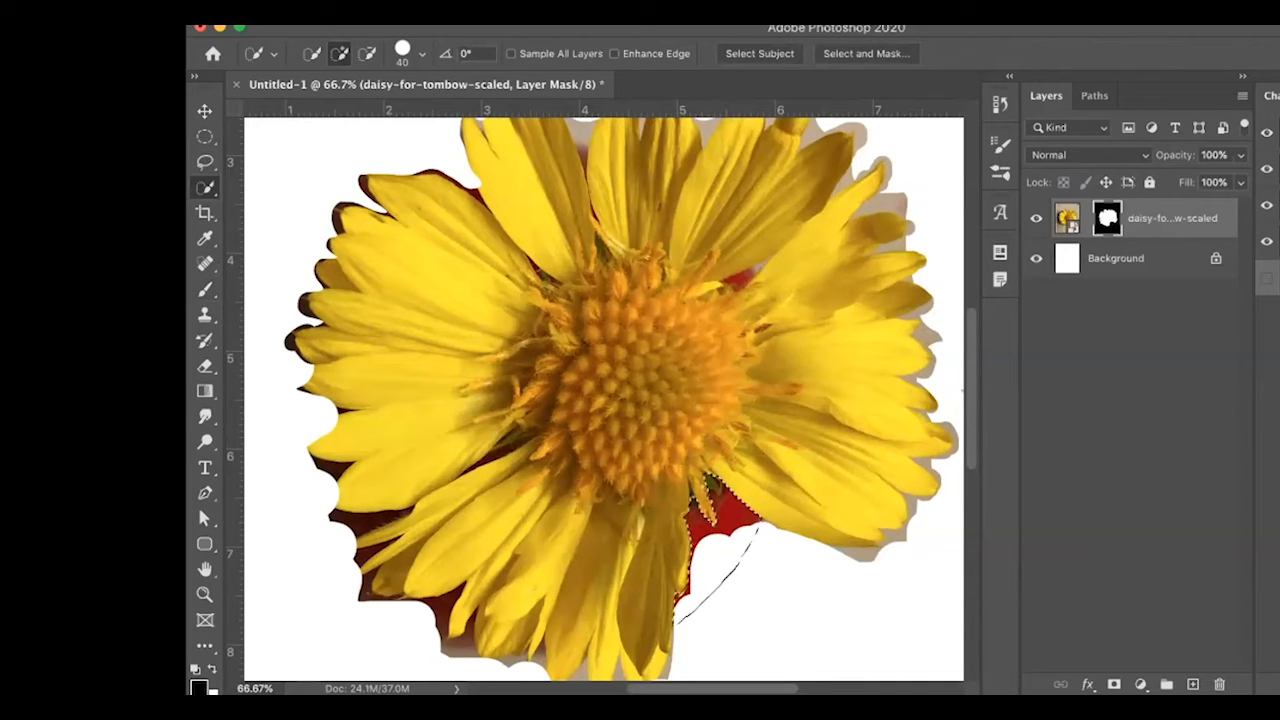
pyautogui.click(325, 12)
pyautogui.click(395, 222)
pyautogui.click(1080, 140)
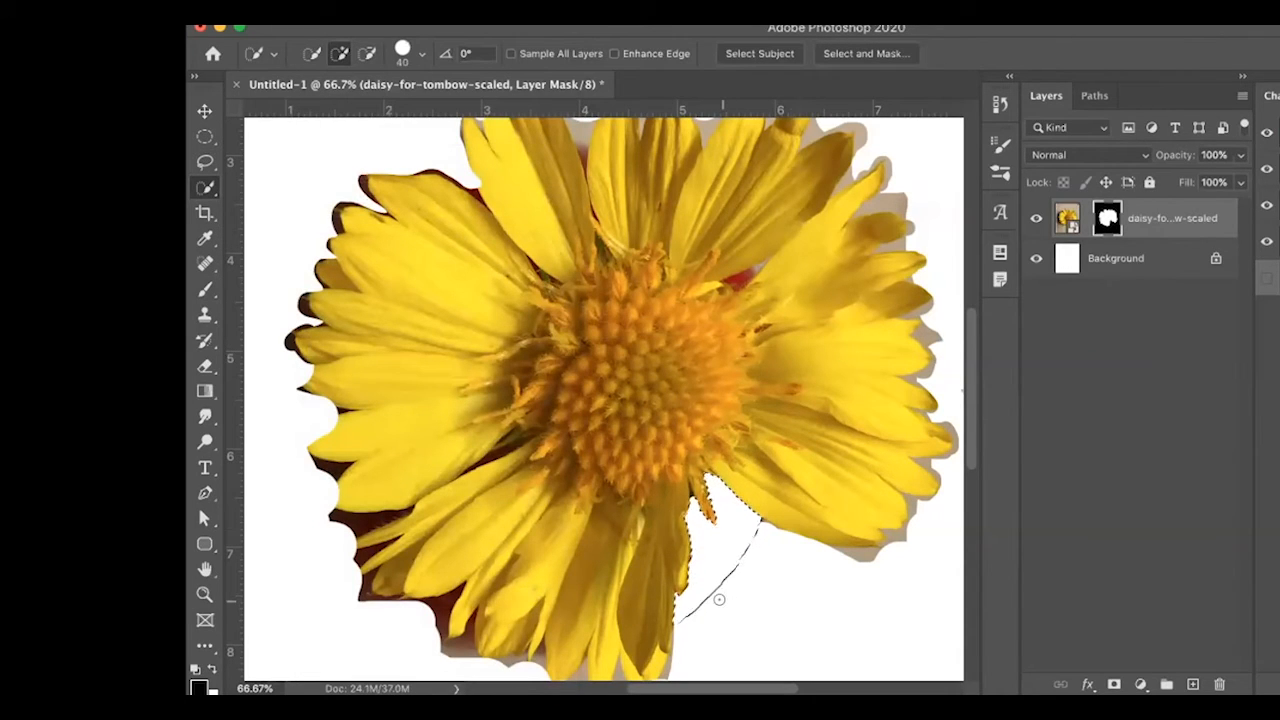
pyautogui.press('super+d')
# Paint white on the layer mask with the Brush tool to restore the small orange tip in the lower gap
pyautogui.click(211, 668)
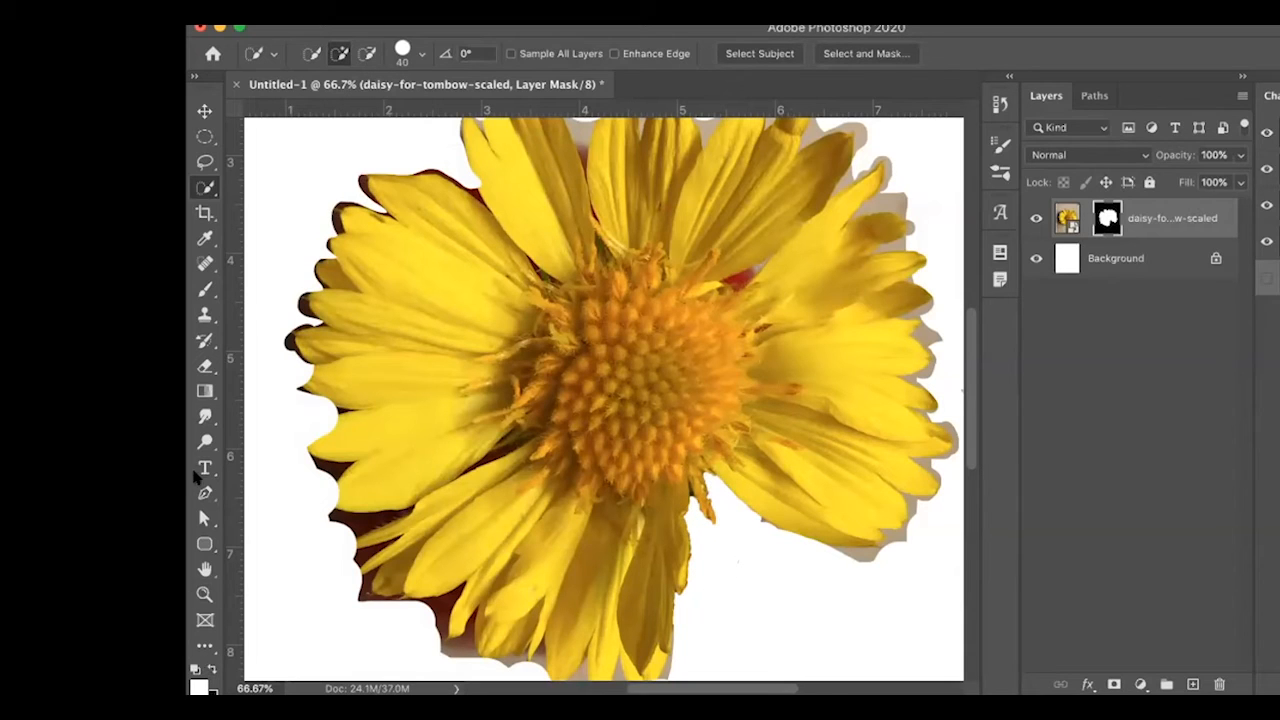
pyautogui.click(205, 290)
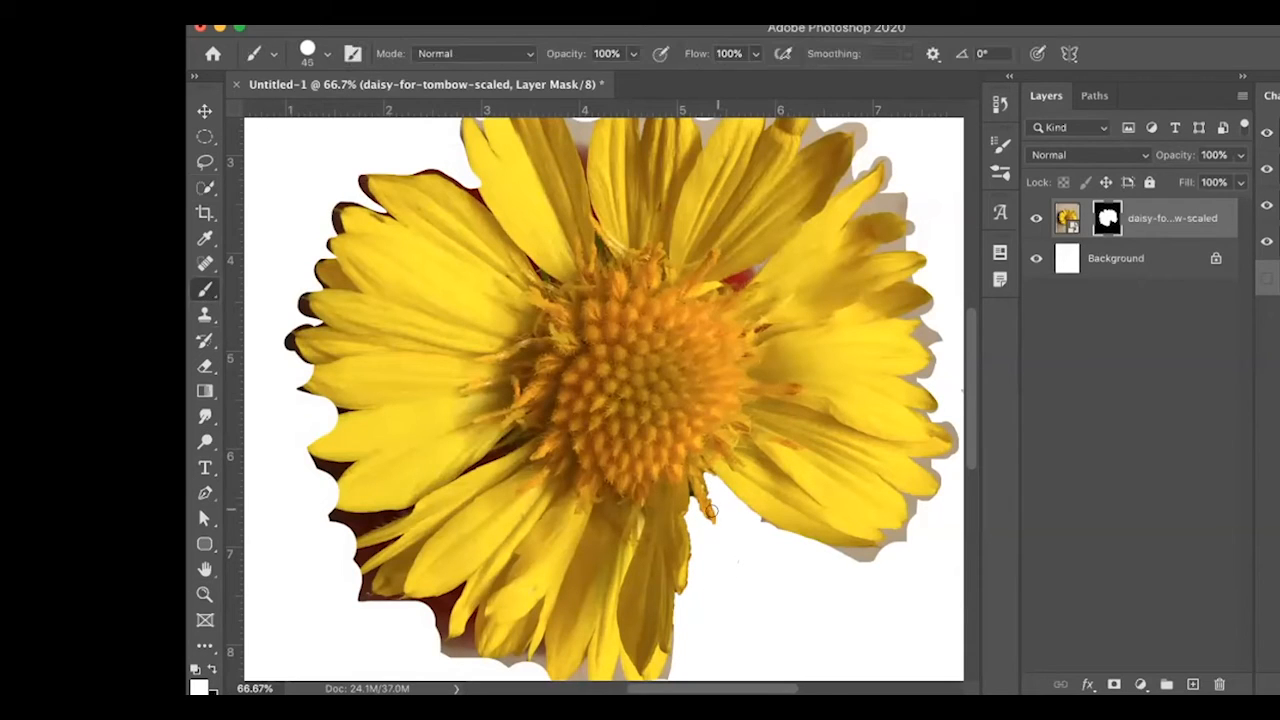
pyautogui.moveTo(714, 524)
pyautogui.mouseDown()
pyautogui.moveTo(696, 472)
pyautogui.moveTo(715, 532)
pyautogui.mouseUp()
# Paint white on the layer mask along the lower gap's petal edges with a 45 px Soft Round brush at 77% opacity
pyautogui.click(326, 55)
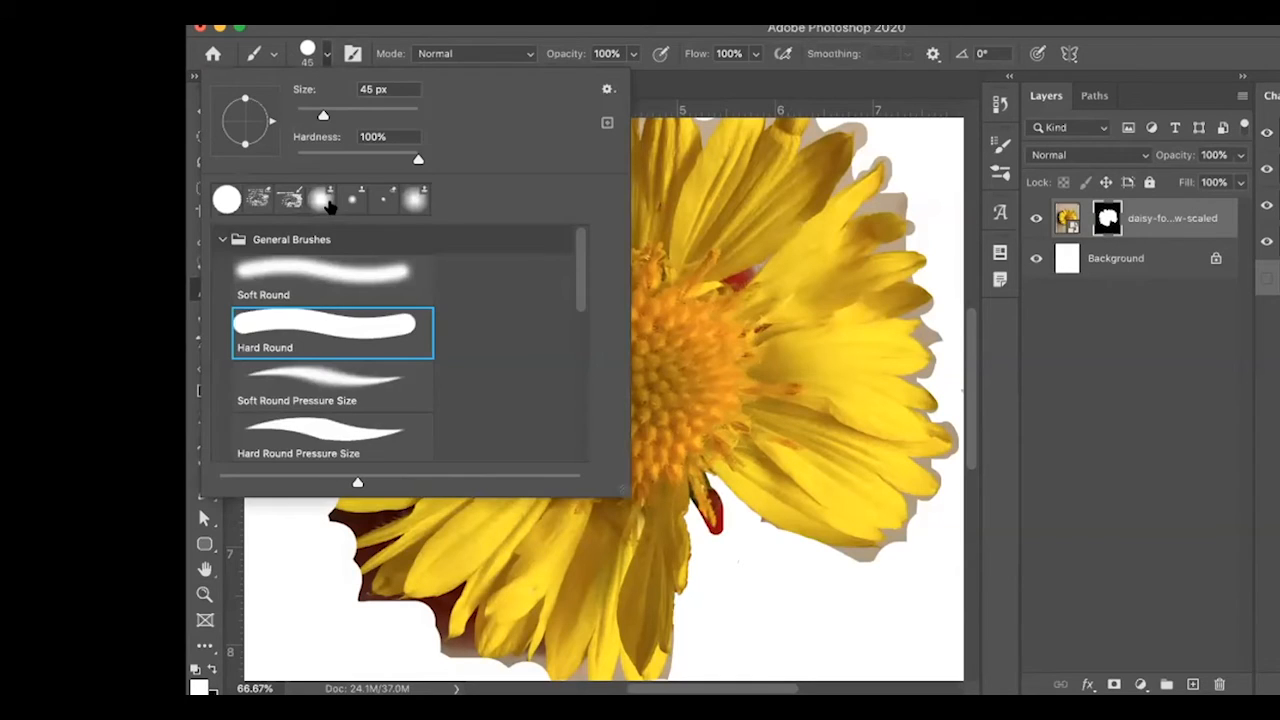
pyautogui.click(366, 277)
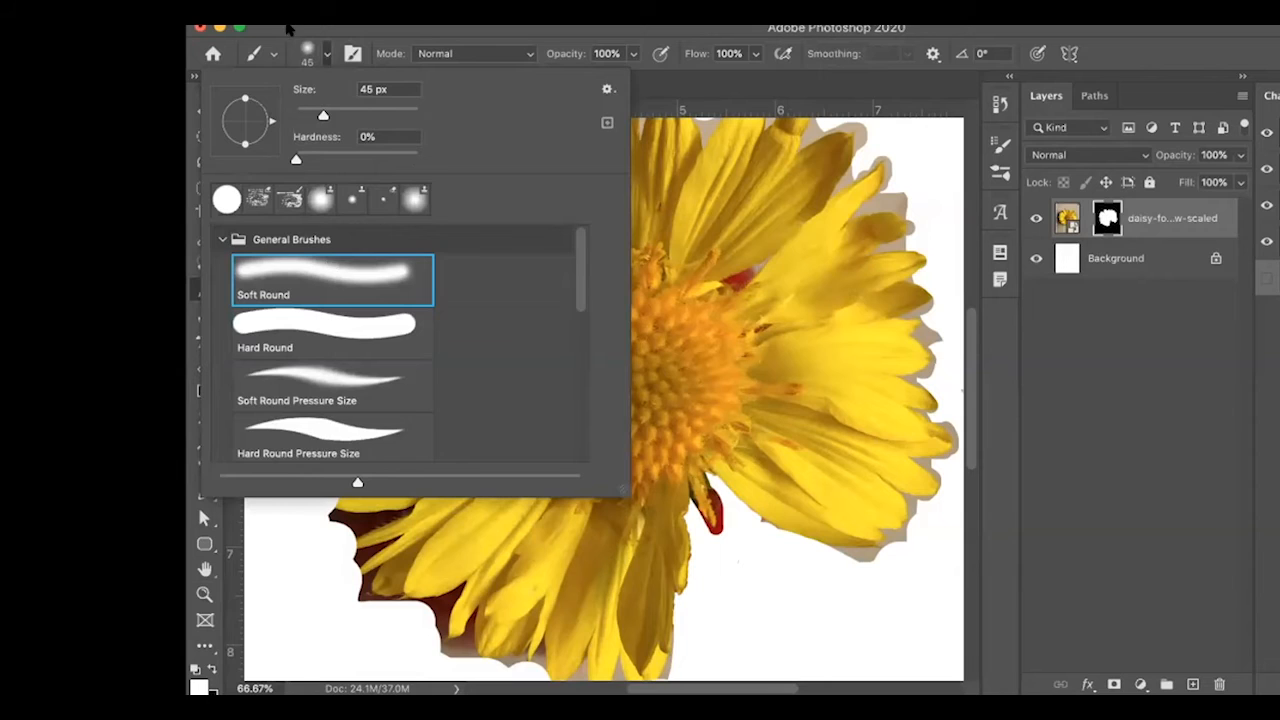
pyautogui.click(322, 57)
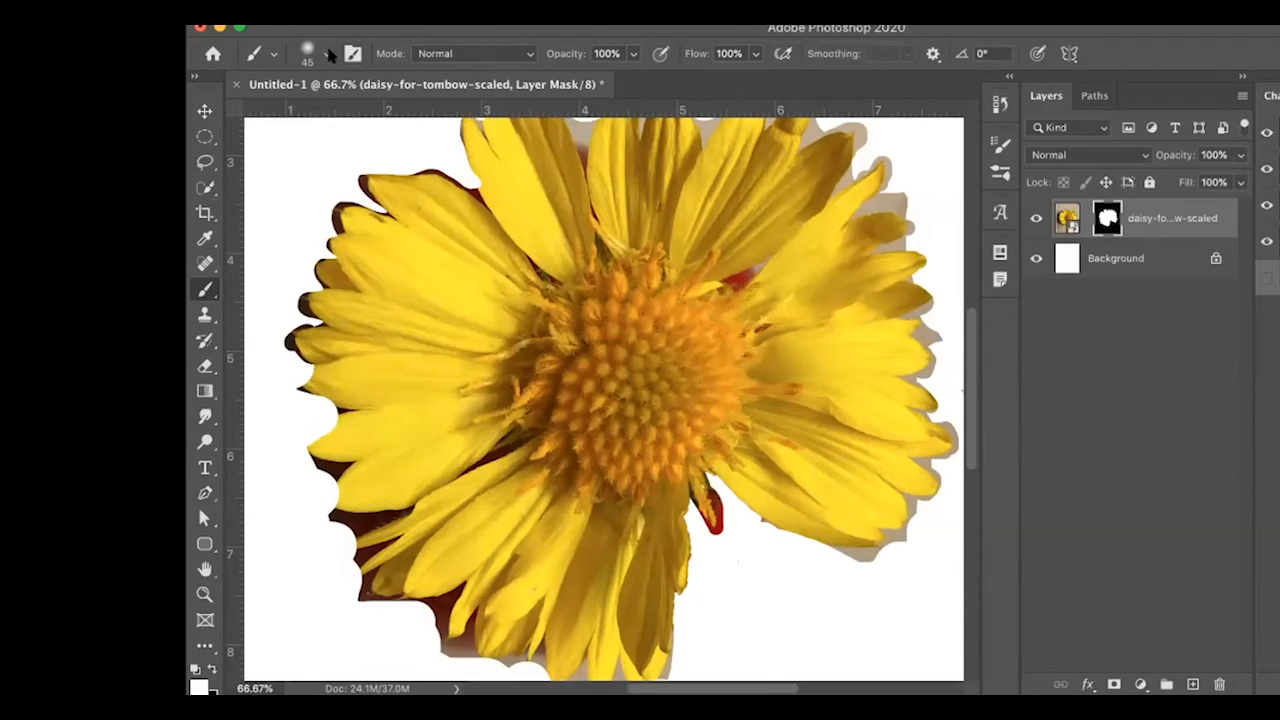
pyautogui.click(630, 56)
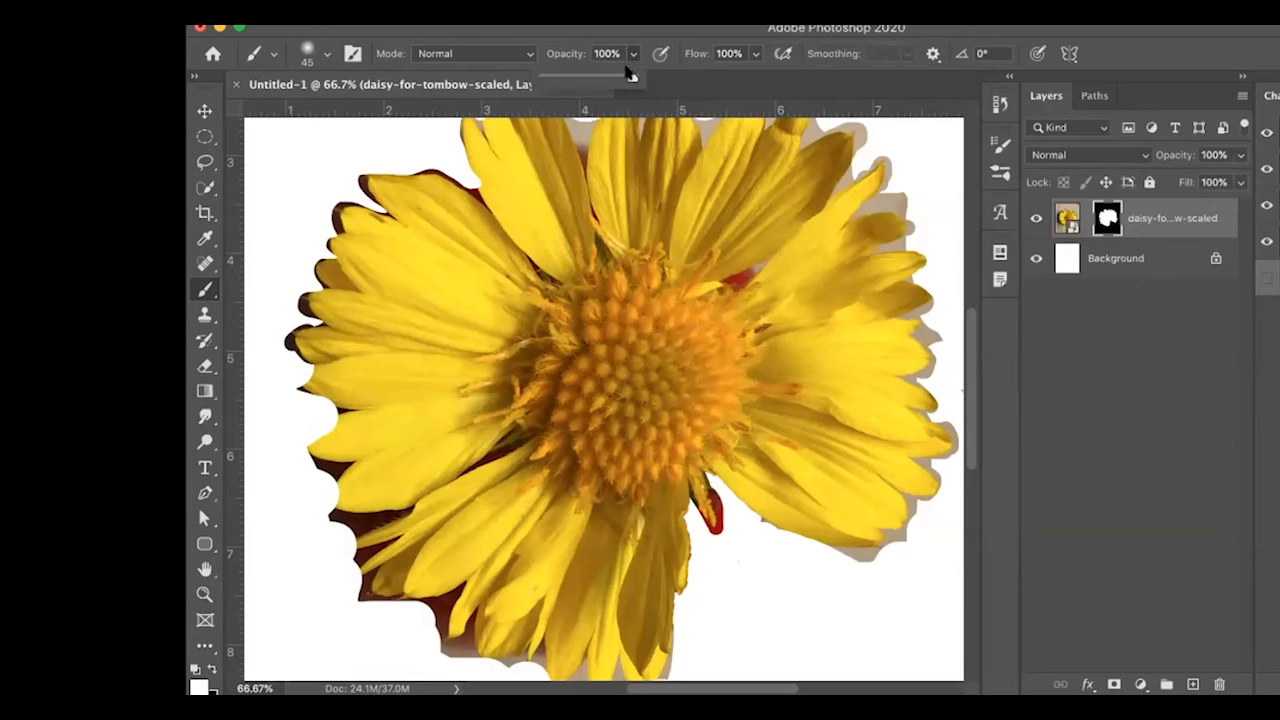
pyautogui.moveTo(631, 77); pyautogui.dragTo(612, 77)
pyautogui.moveTo(712, 482)
pyautogui.mouseDown()
pyautogui.moveTo(715, 530)
pyautogui.moveTo(688, 502)
pyautogui.moveTo(668, 642)
pyautogui.moveTo(634, 658)
pyautogui.mouseUp()
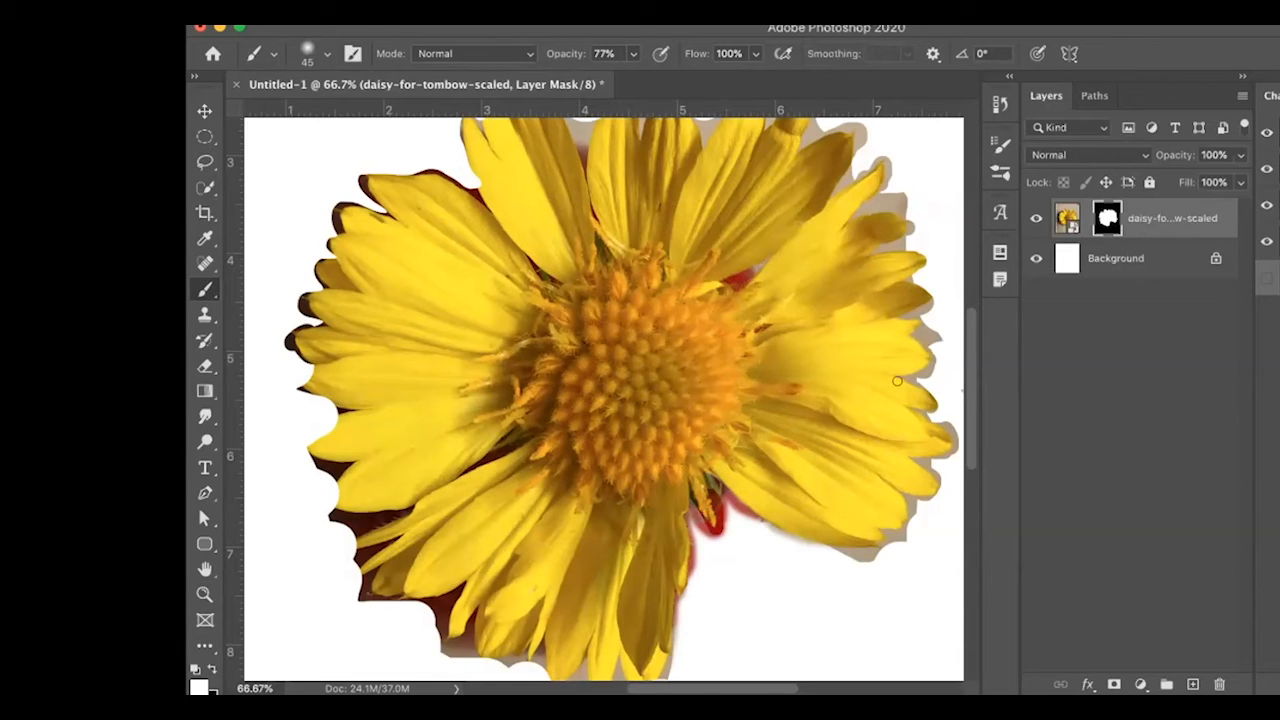
# Place IMG_9040.jpeg as an embedded image directly above the Background layer, beneath the daisy
pyautogui.press('super+minus')
pyautogui.press('super+minus')
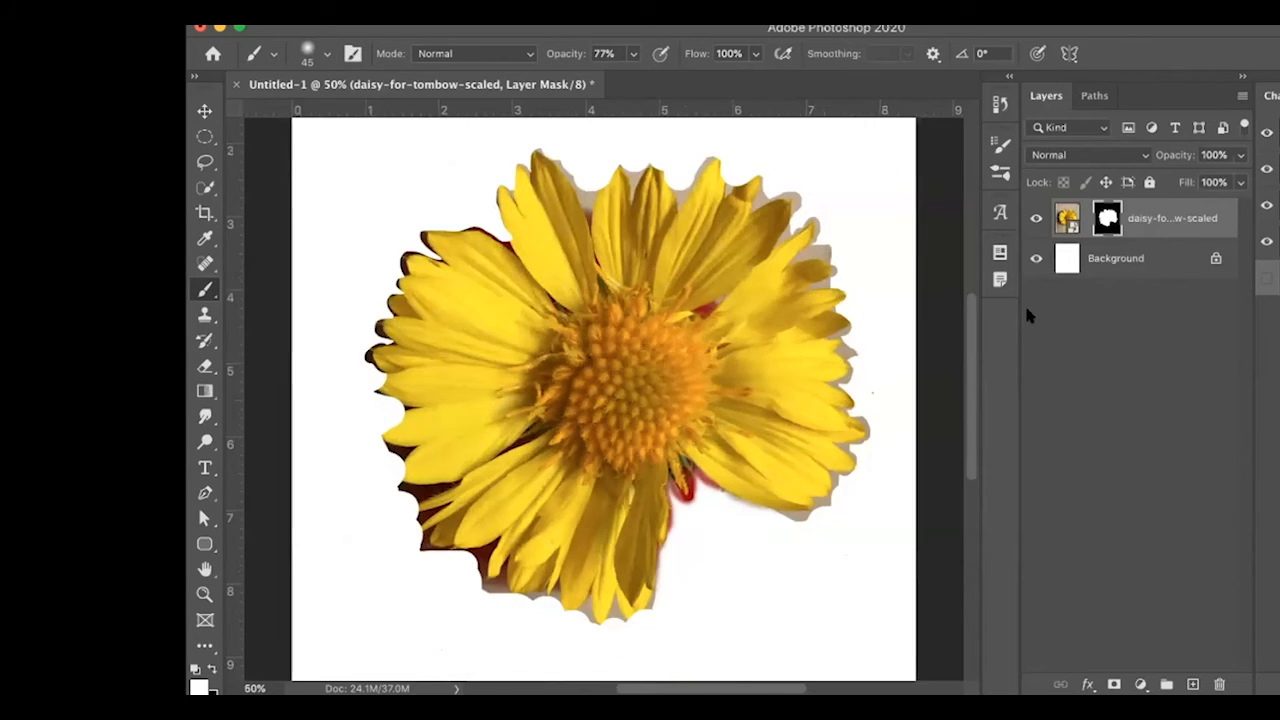
pyautogui.click(1116, 258)
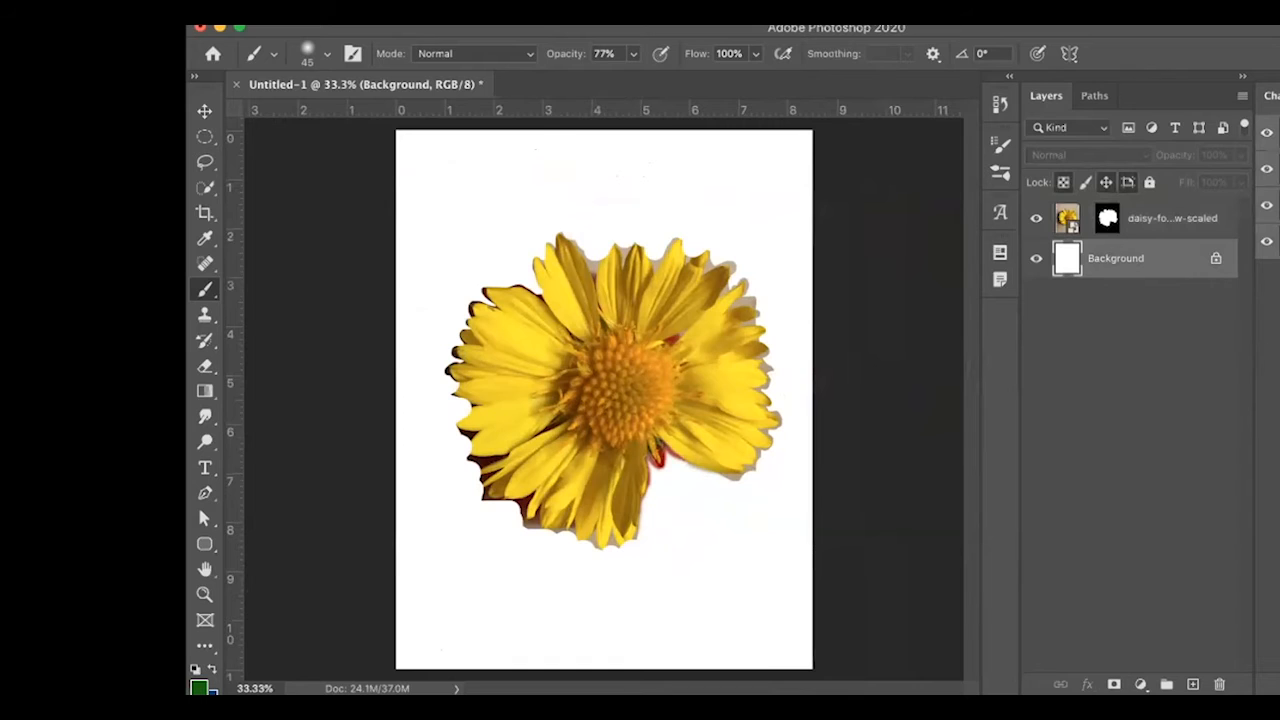
pyautogui.click(287, 12)
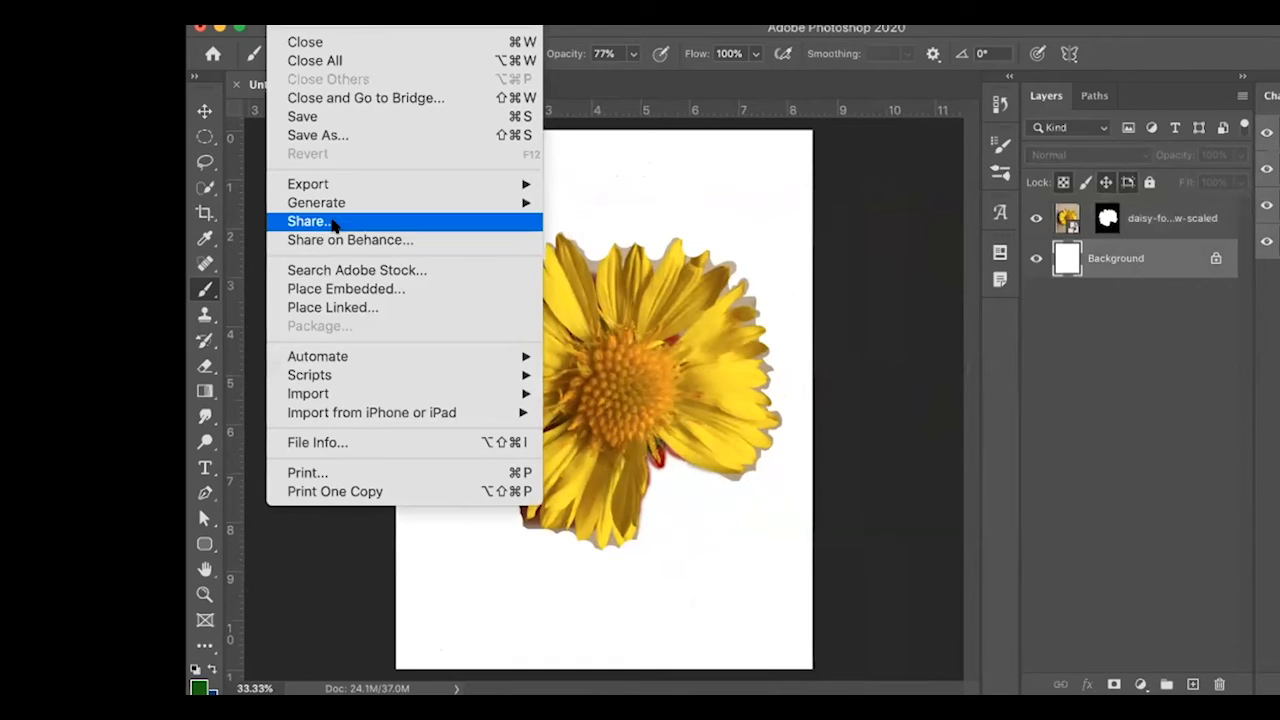
pyautogui.click(344, 290)
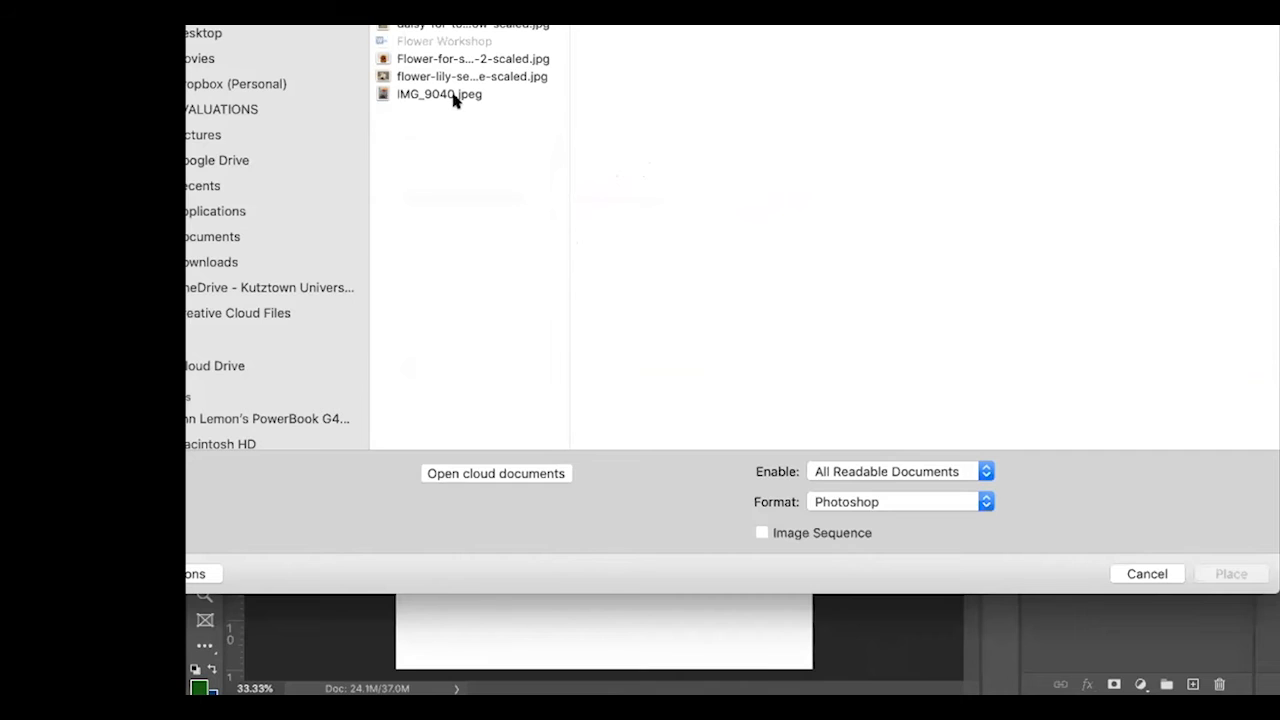
pyautogui.click(455, 96)
pyautogui.click(1236, 570)
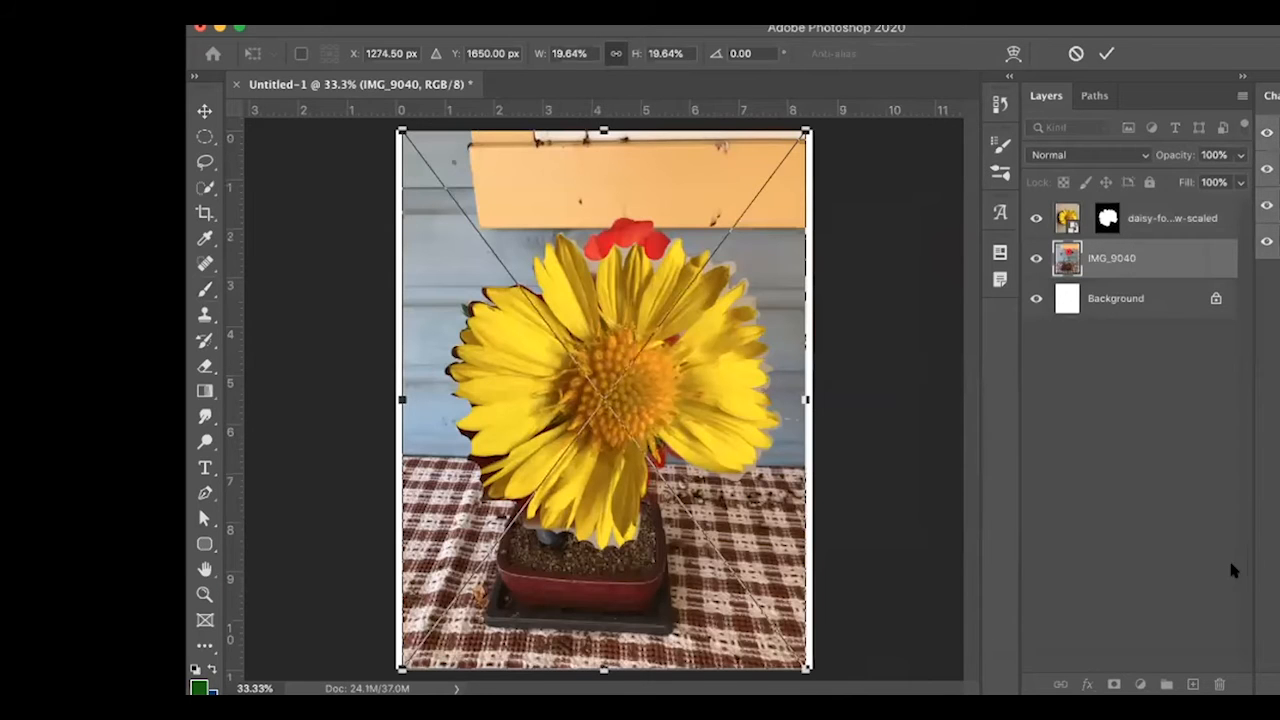
pyautogui.click(204, 111)
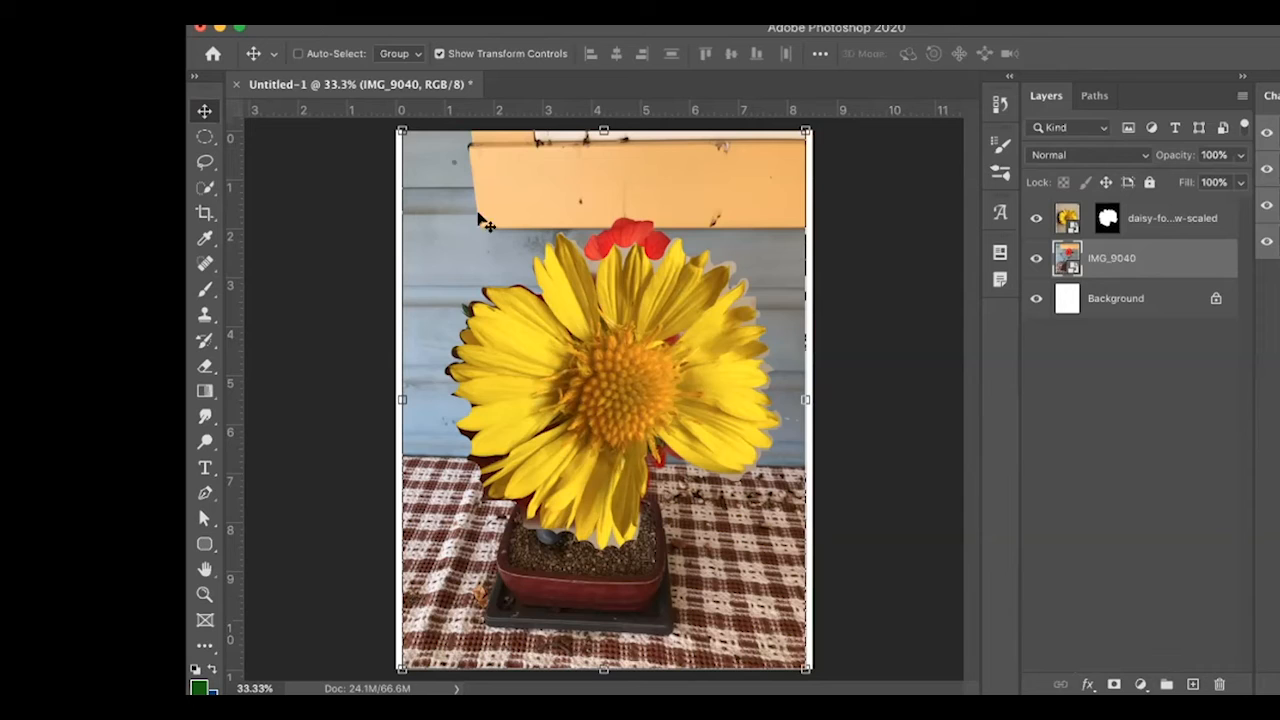
# Try a direct Brightness/Contrast adjustment on the IMG_9040 layer with brightness 109, and undo it
pyautogui.click(372, 14)
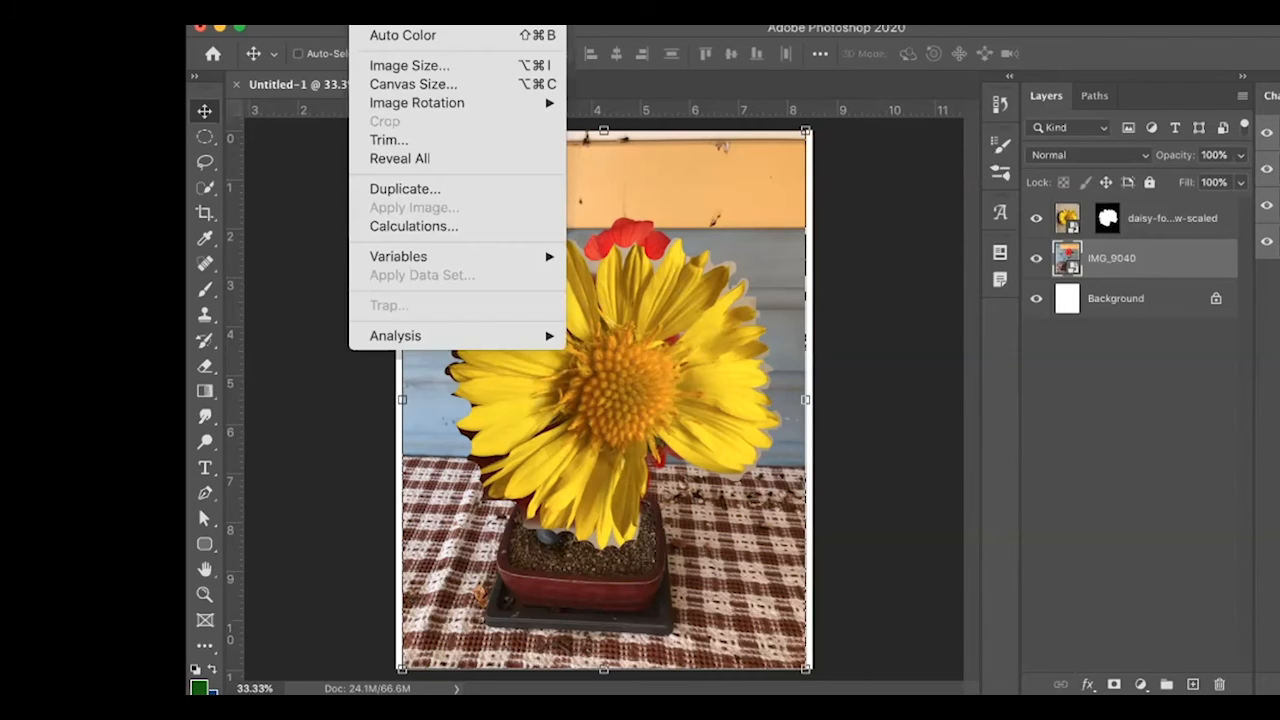
pyautogui.moveTo(400, 5)
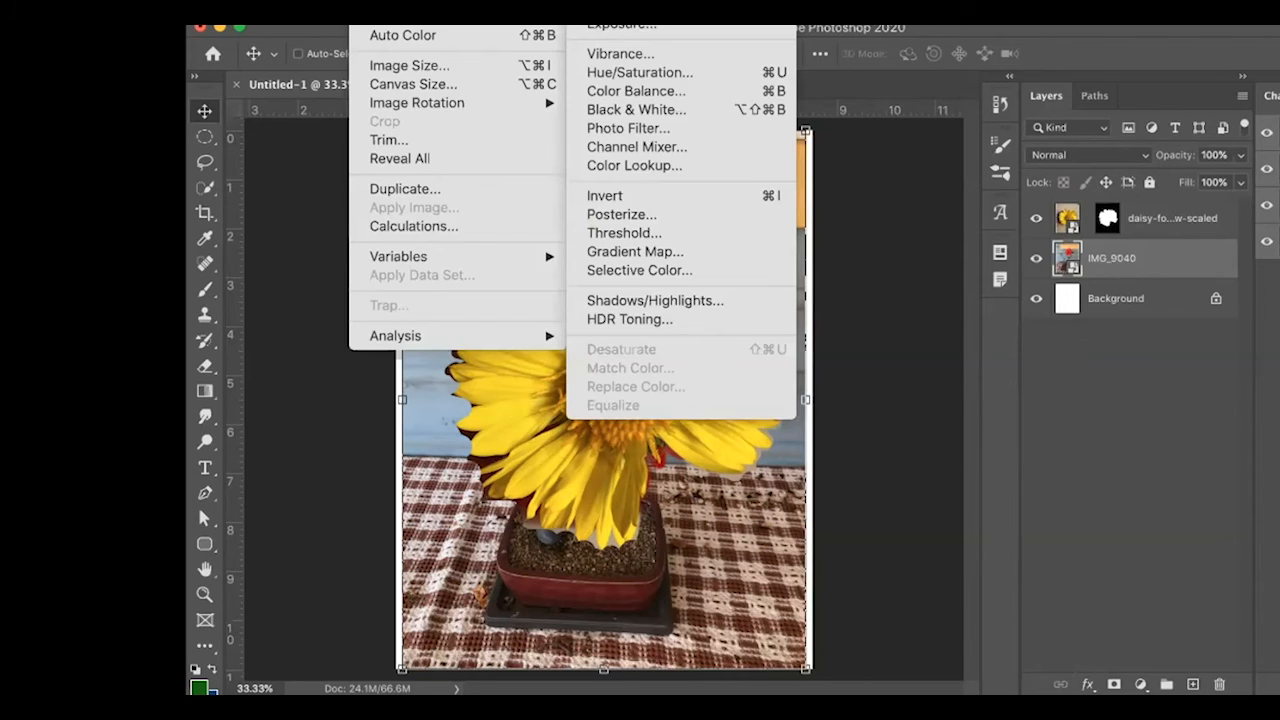
pyautogui.click(640, 5)
pyautogui.moveTo(788, 186); pyautogui.dragTo(862, 185)
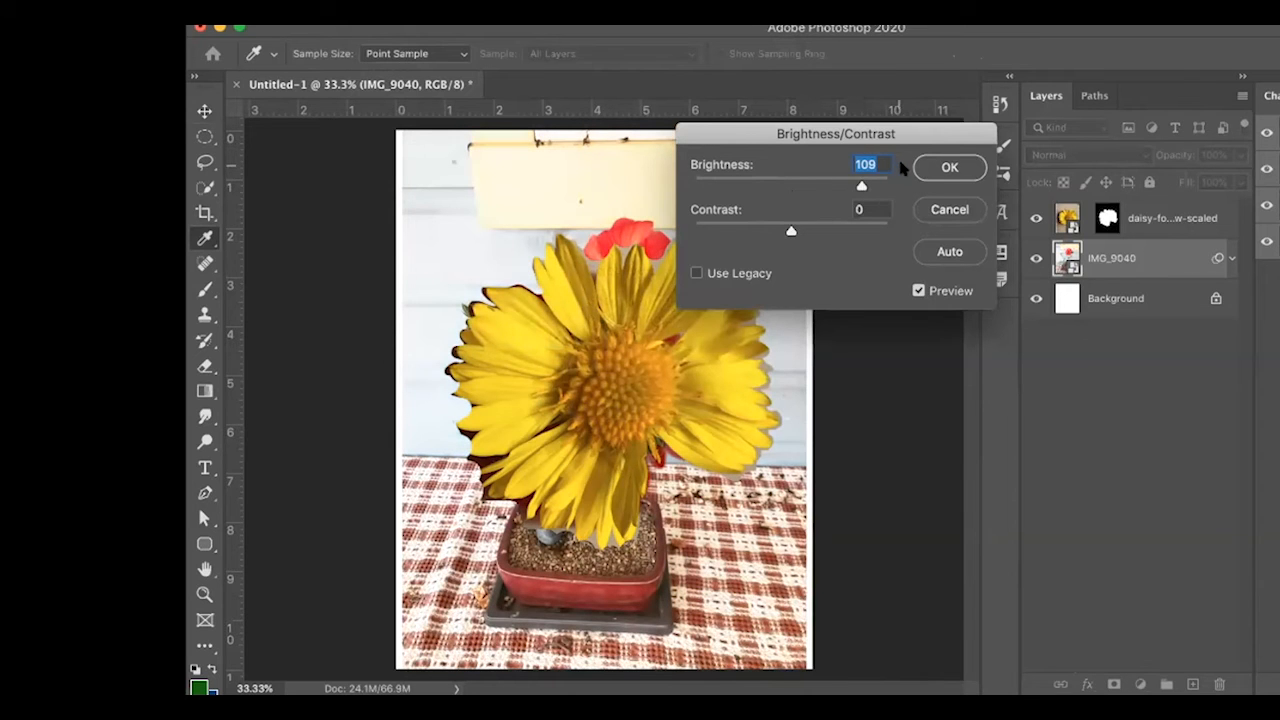
pyautogui.click(945, 168)
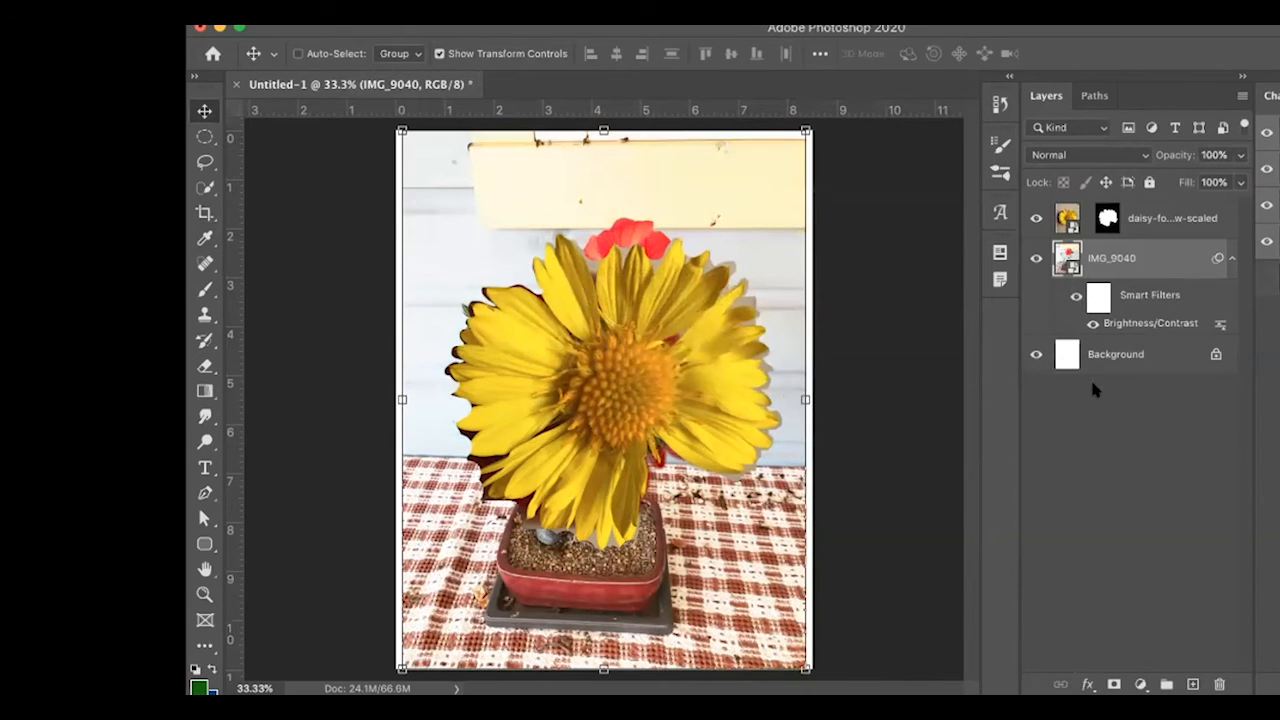
pyautogui.press('super+z')
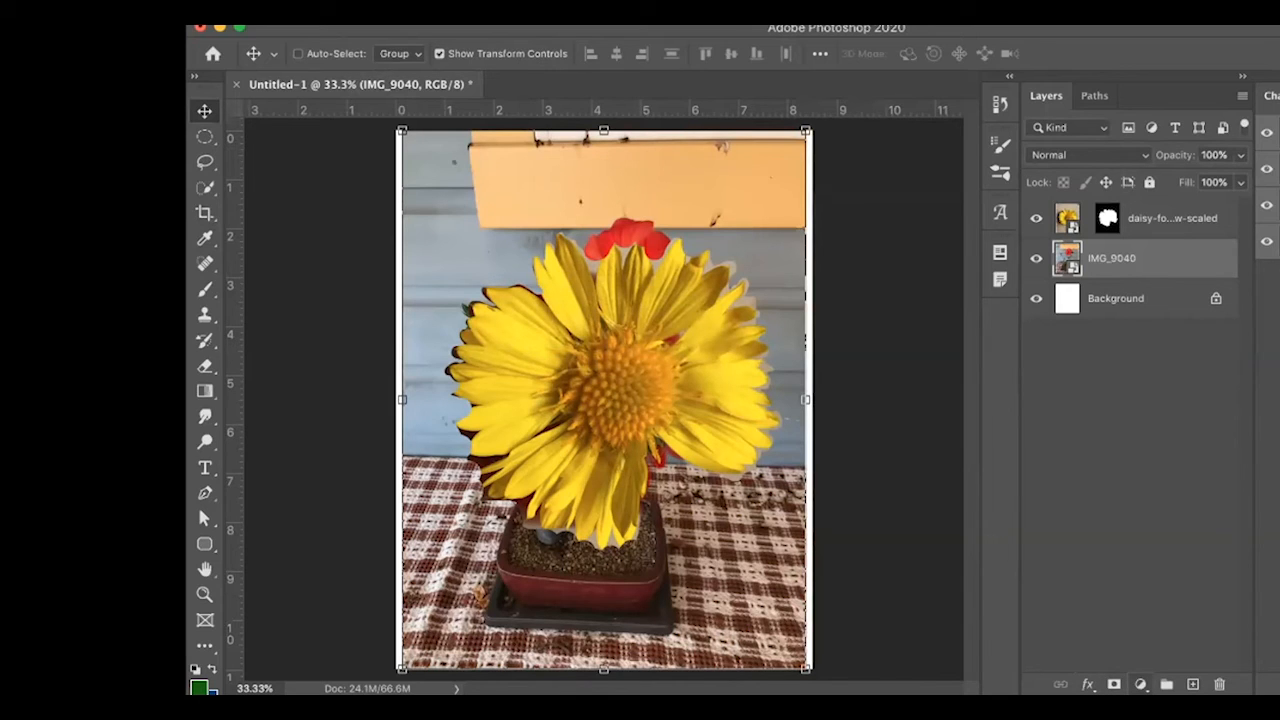
# Add a Brightness/Contrast adjustment layer above IMG_9040 with brightness 66 and clip it to that layer
pyautogui.click(1140, 684)
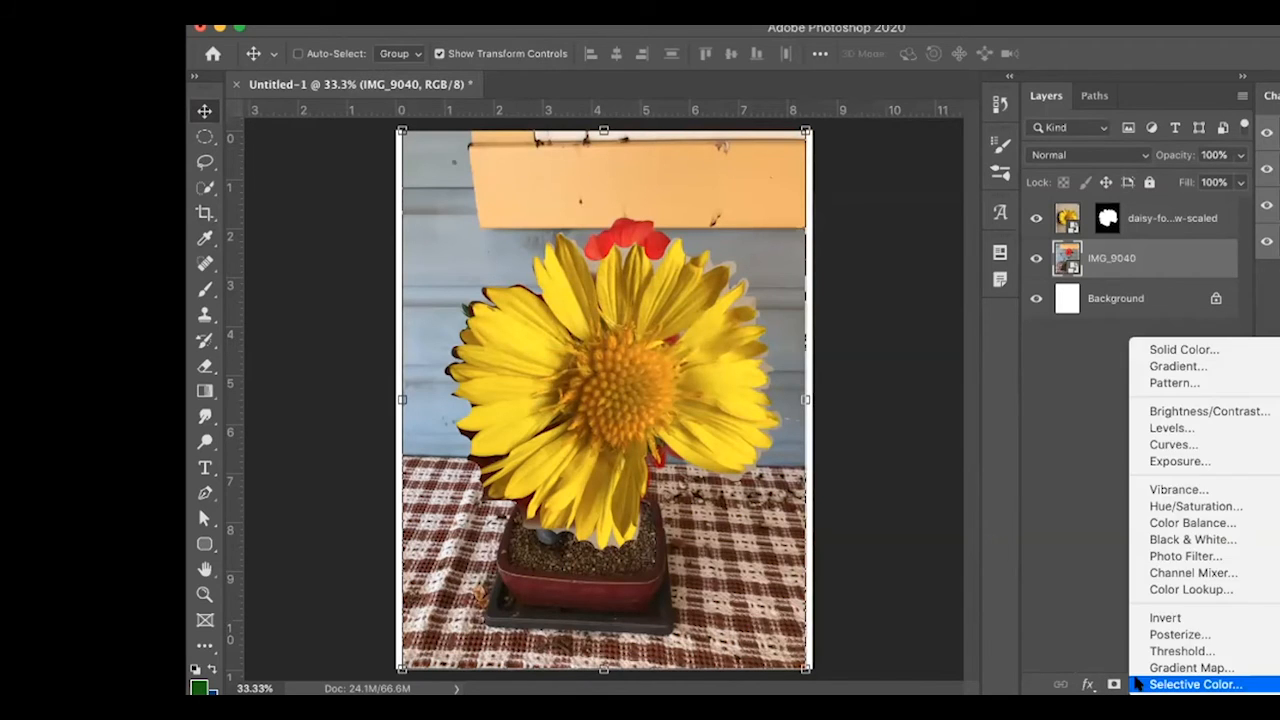
pyautogui.click(1163, 406)
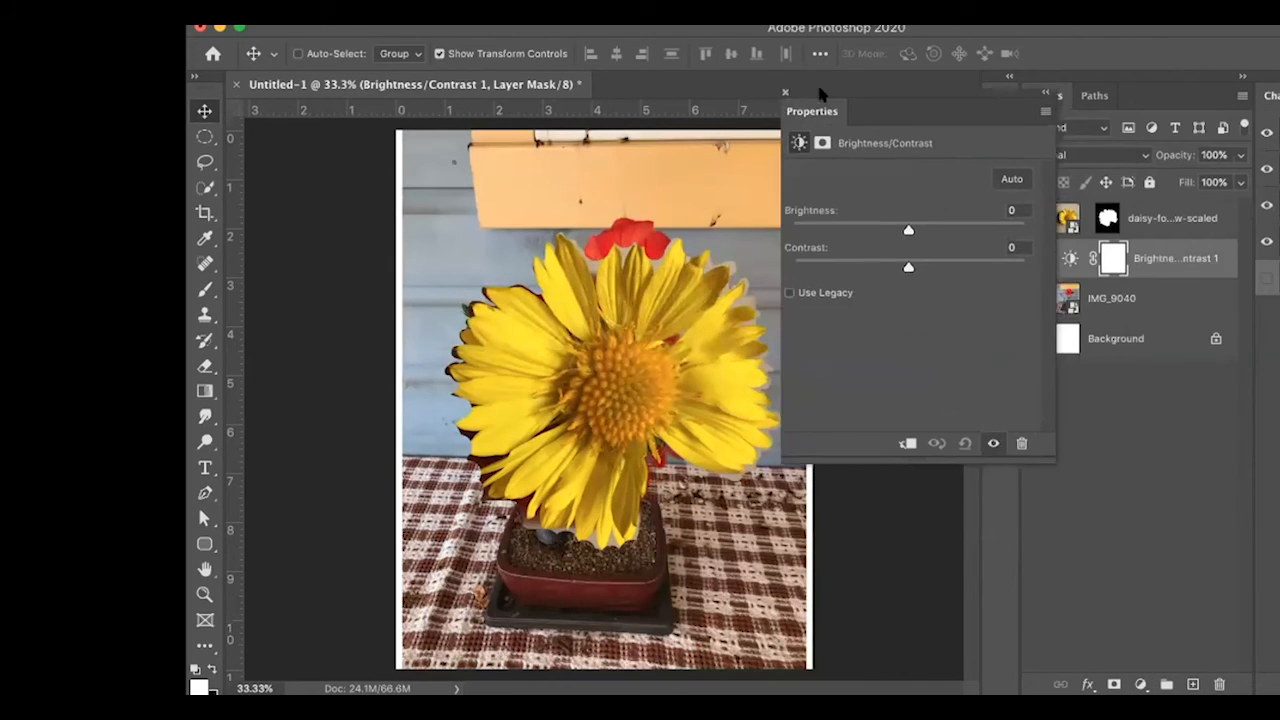
pyautogui.moveTo(895, 228); pyautogui.dragTo(946, 226)
pyautogui.moveTo(816, 108); pyautogui.dragTo(737, 115)
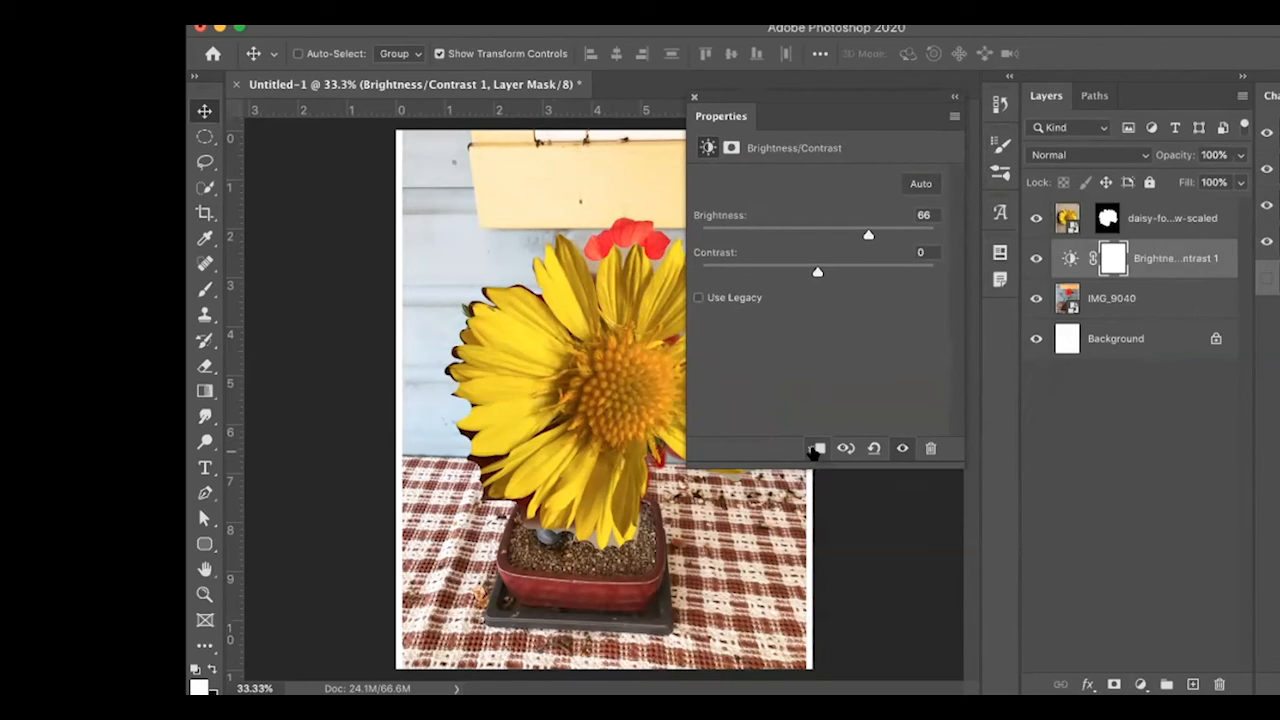
pyautogui.click(814, 450)
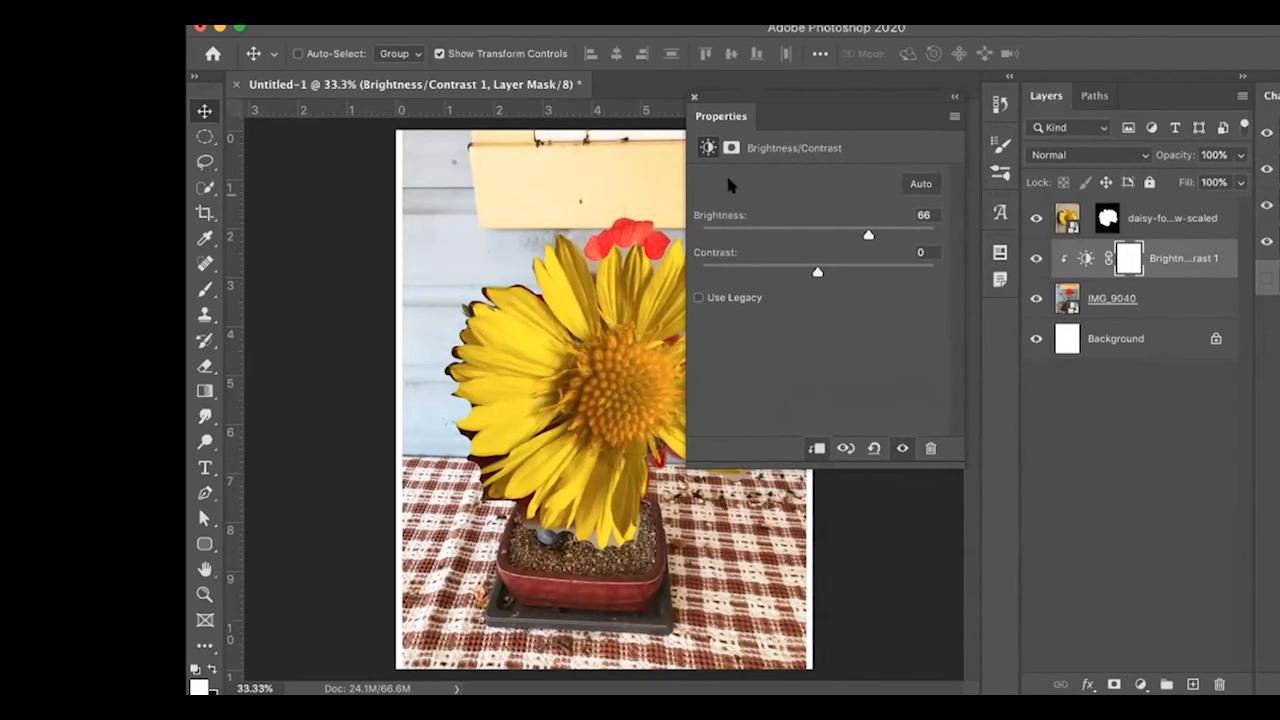
pyautogui.click(695, 99)
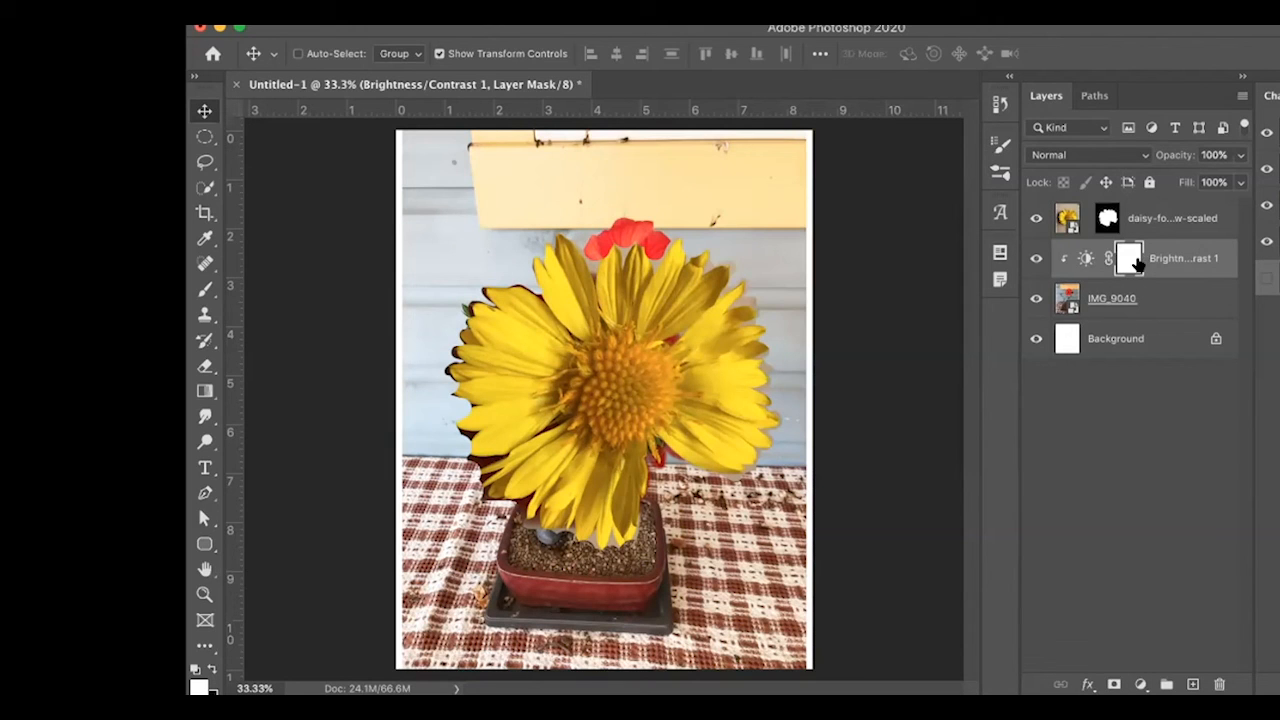
# Move the Brightness/Contrast adjustment layer above the daisy layer and clip it to the daisy
pyautogui.moveTo(1124, 252); pyautogui.dragTo(1119, 206)
pyautogui.moveTo(1069, 270); pyautogui.dragTo(1063, 208)
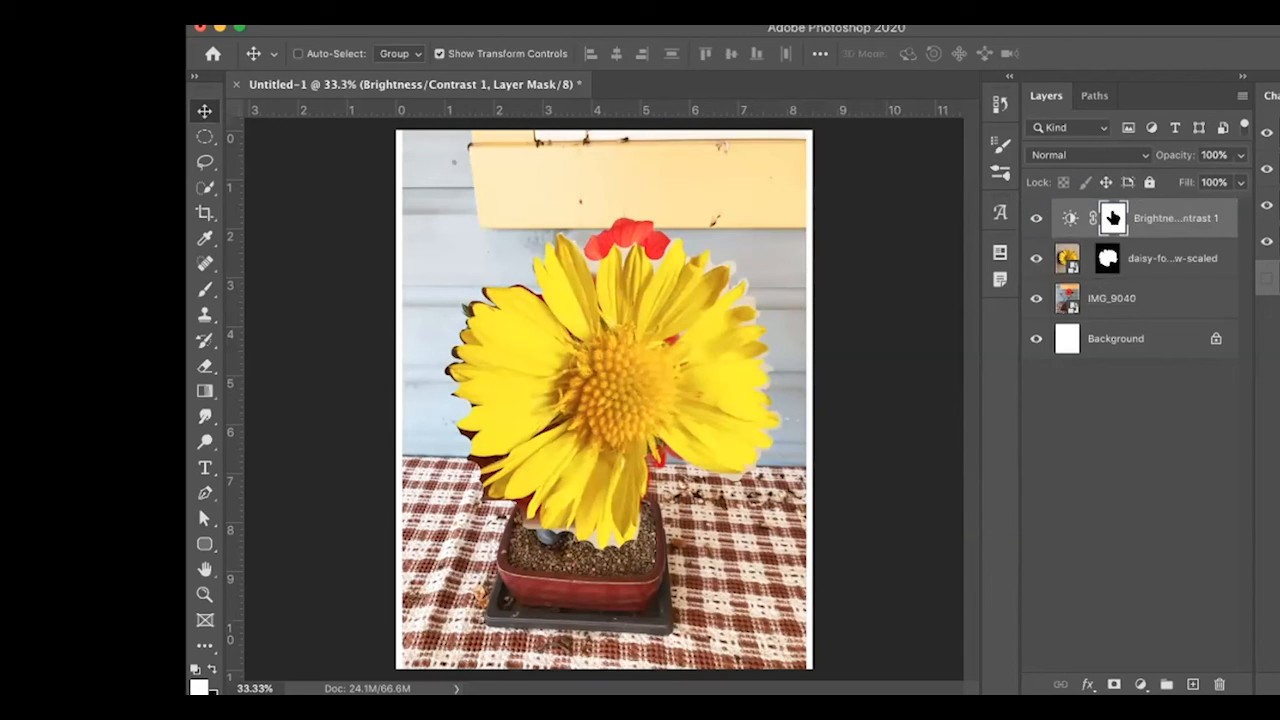
pyautogui.doubleClick(1113, 218)
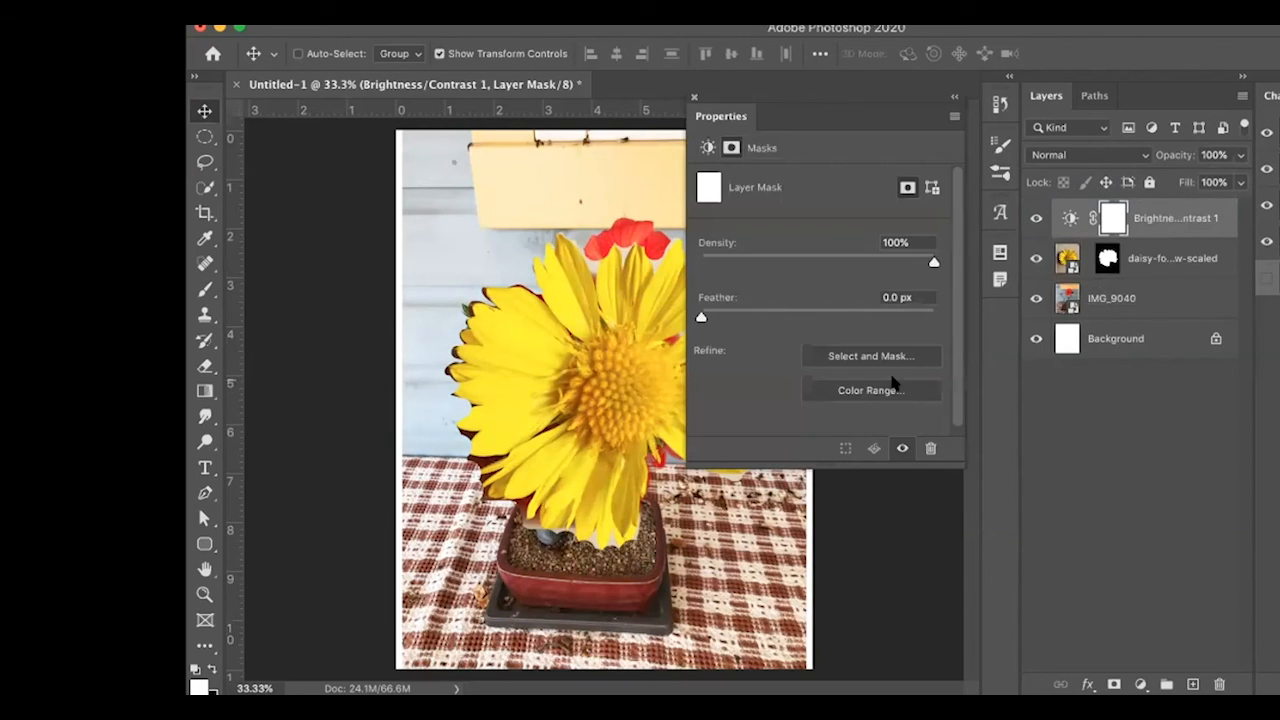
pyautogui.click(1070, 220)
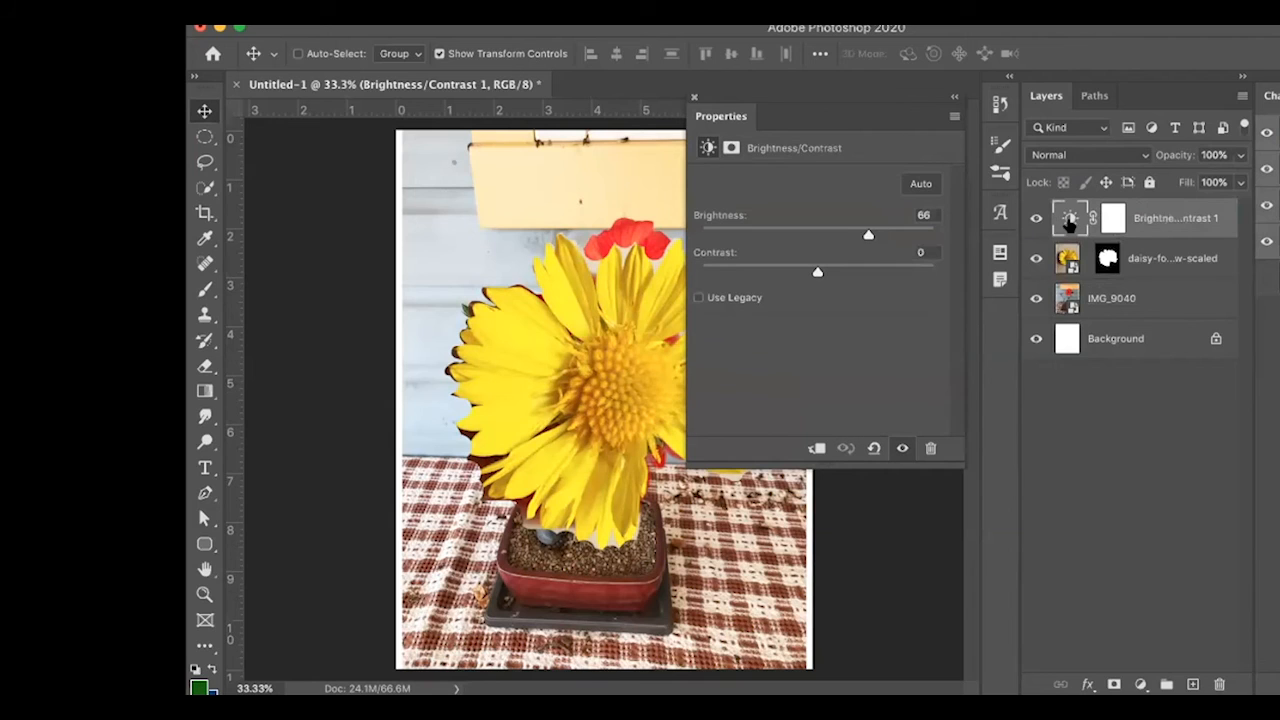
pyautogui.click(816, 448)
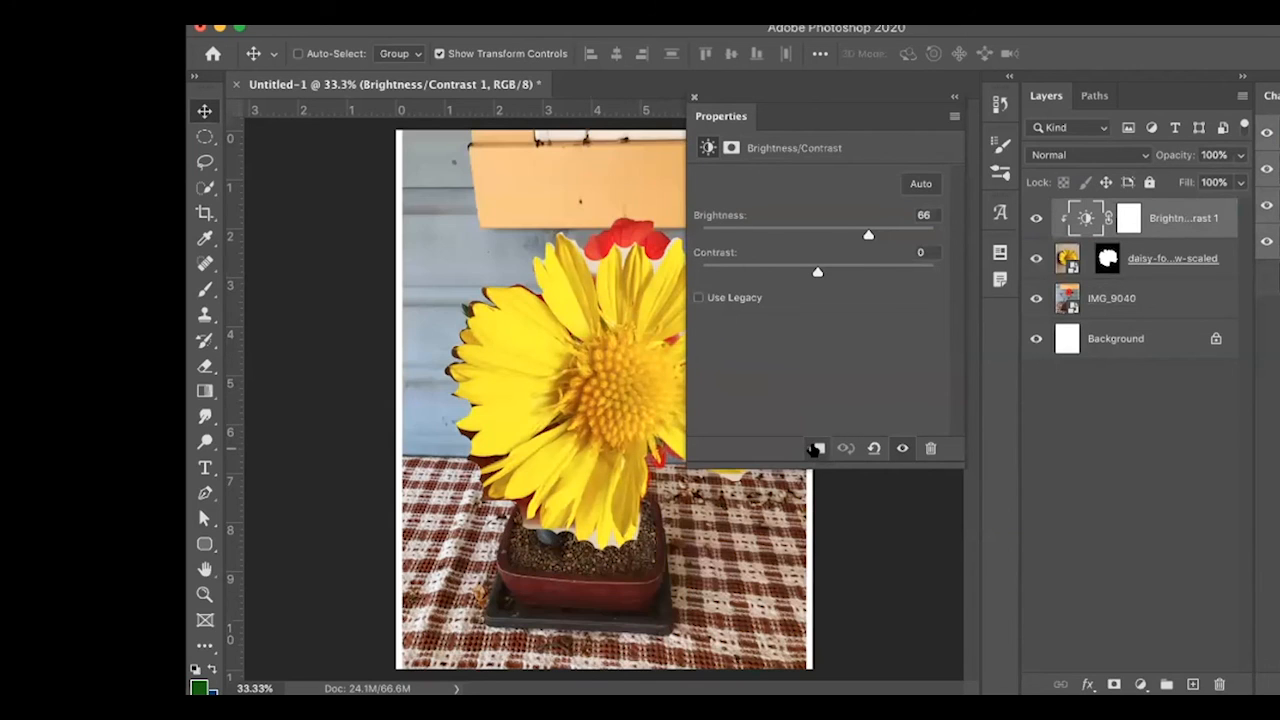
pyautogui.click(694, 99)
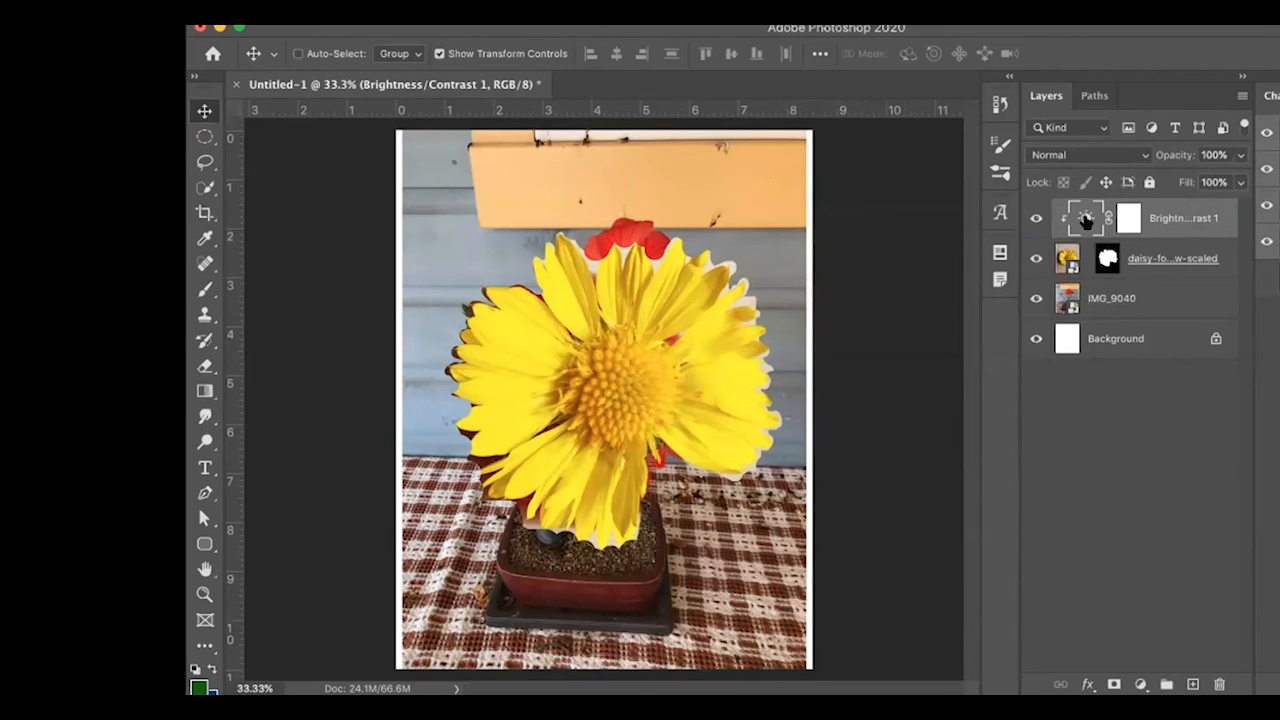
# Set the brightness of the daisy's clipped Brightness/Contrast adjustment to -1
pyautogui.doubleClick(1086, 220)
pyautogui.moveTo(860, 234); pyautogui.dragTo(815, 234)
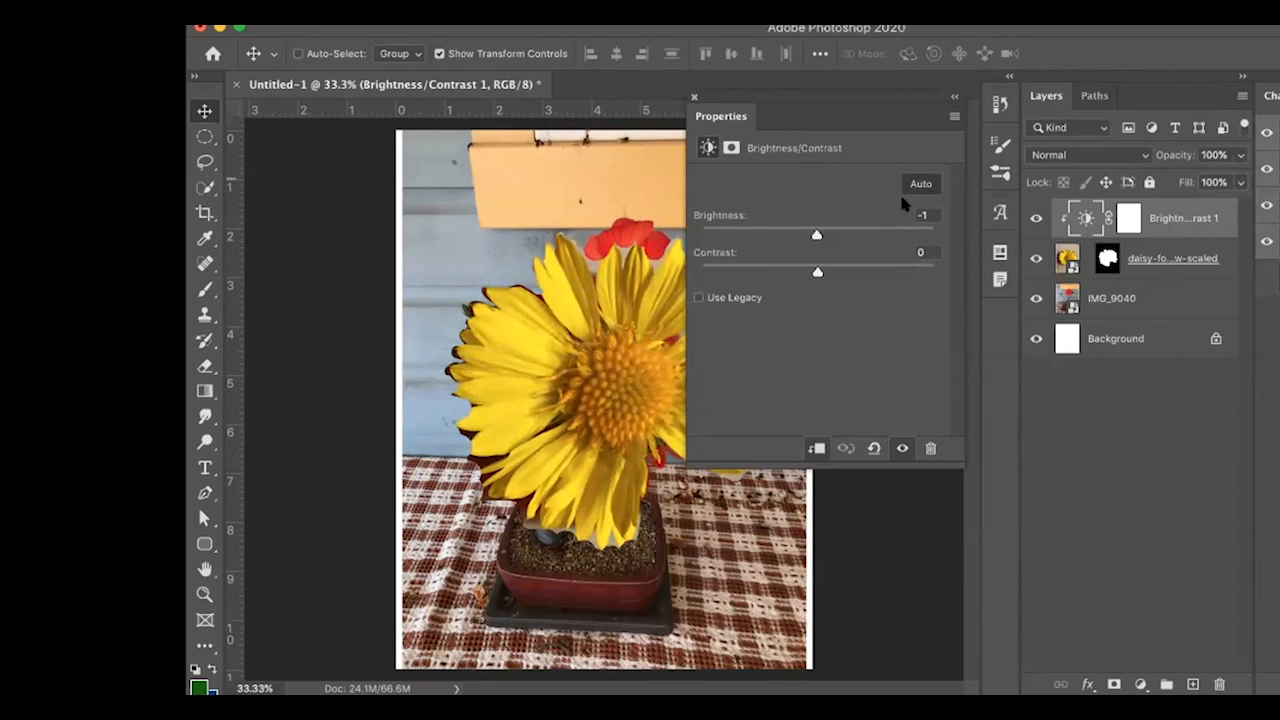